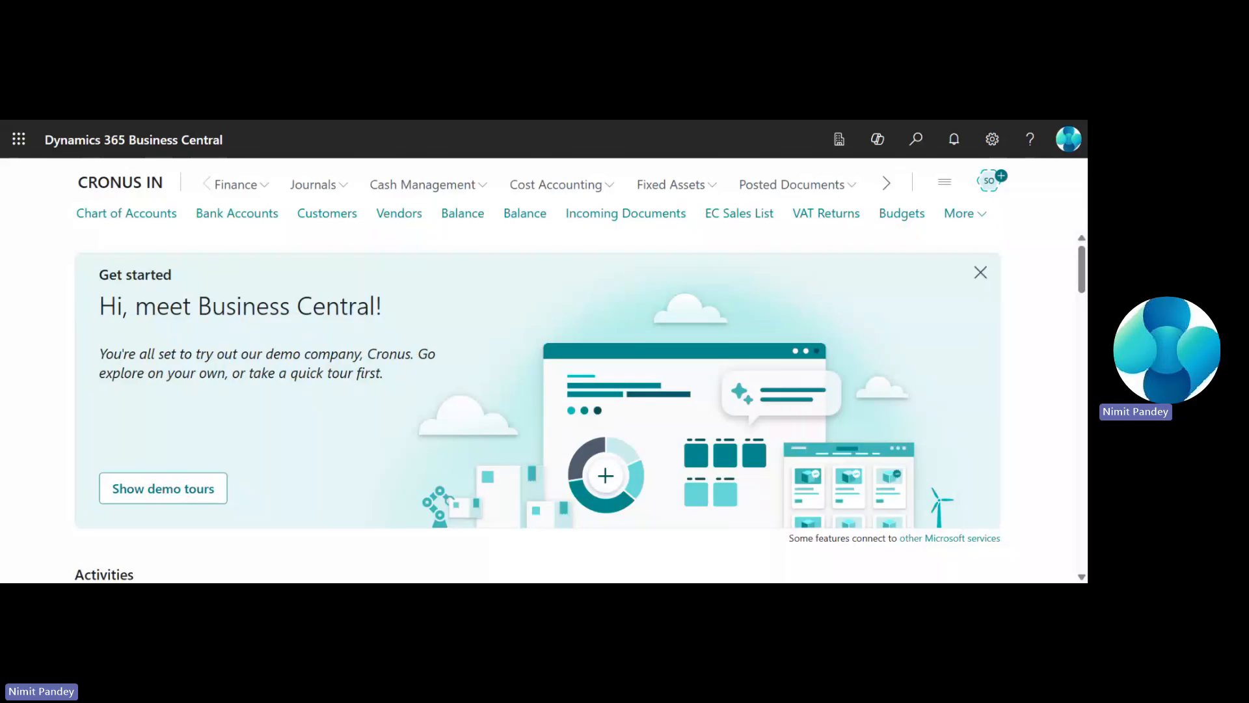
Step: View the signed-in user's account details, then look over the Accountant home page
click(1069, 139)
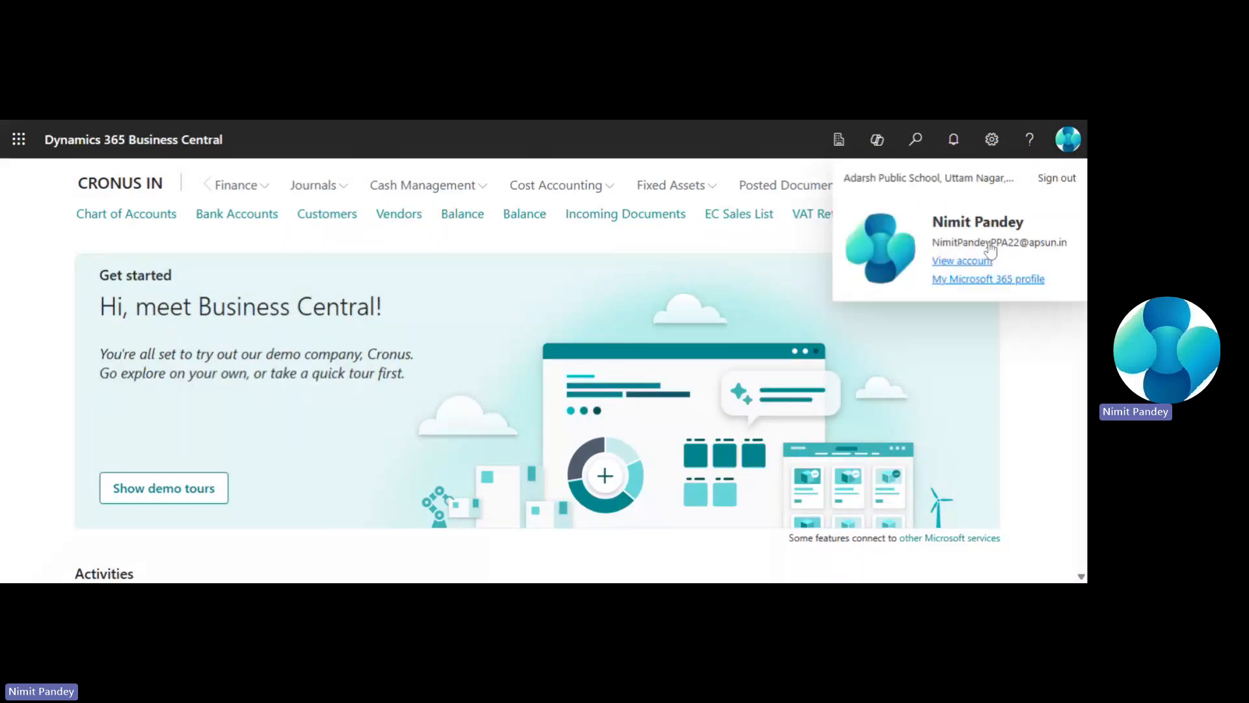
click(855, 272)
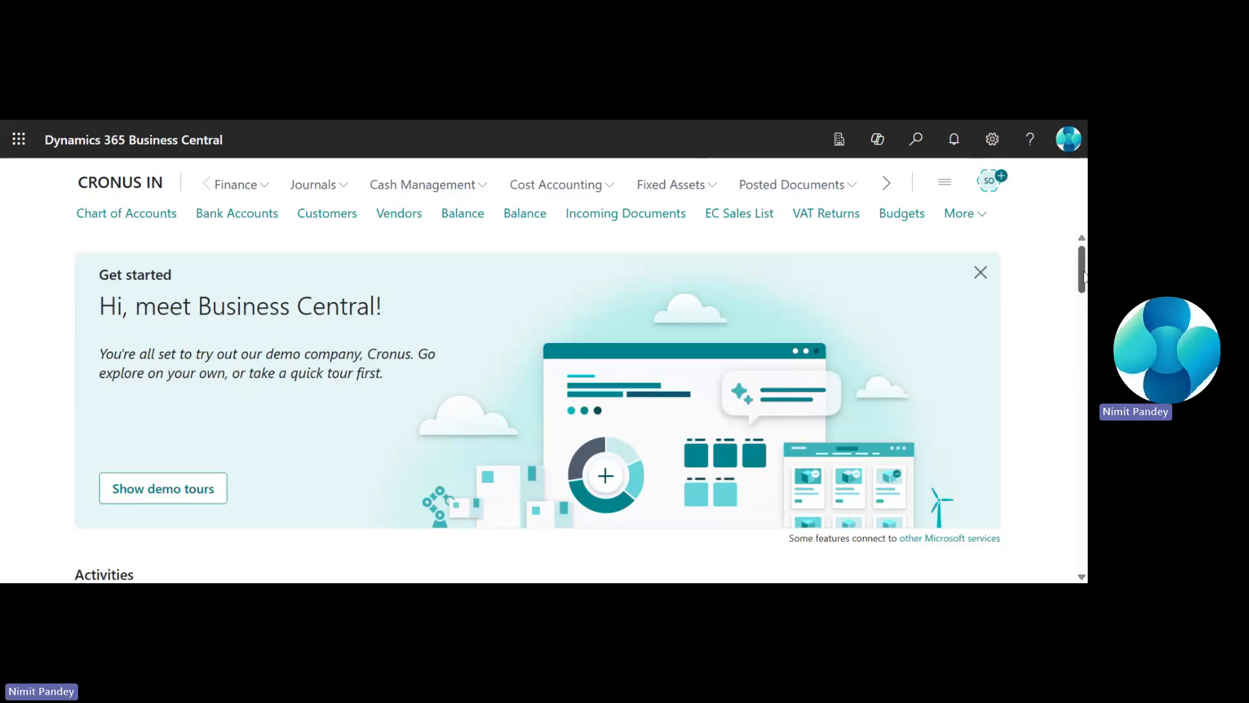
drag(1084, 276, 1078, 241)
Step: Change the user role to Inventory Manager in My Settings and apply it
click(991, 145)
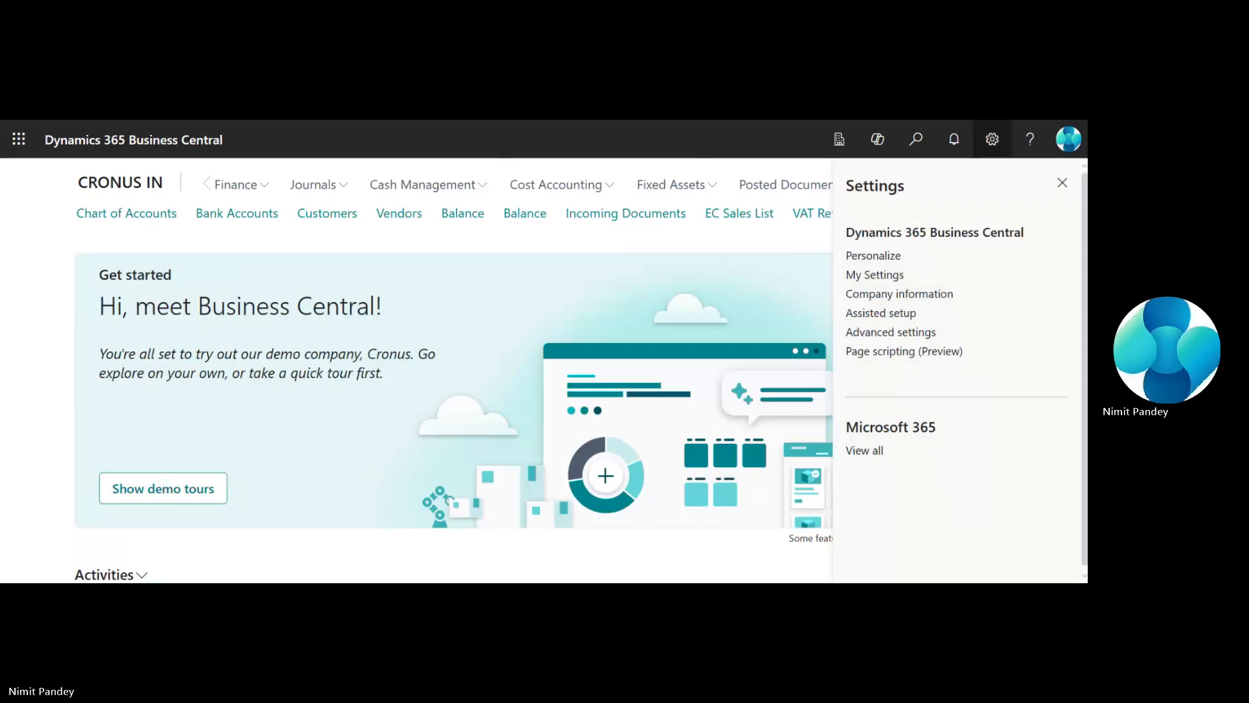
click(898, 279)
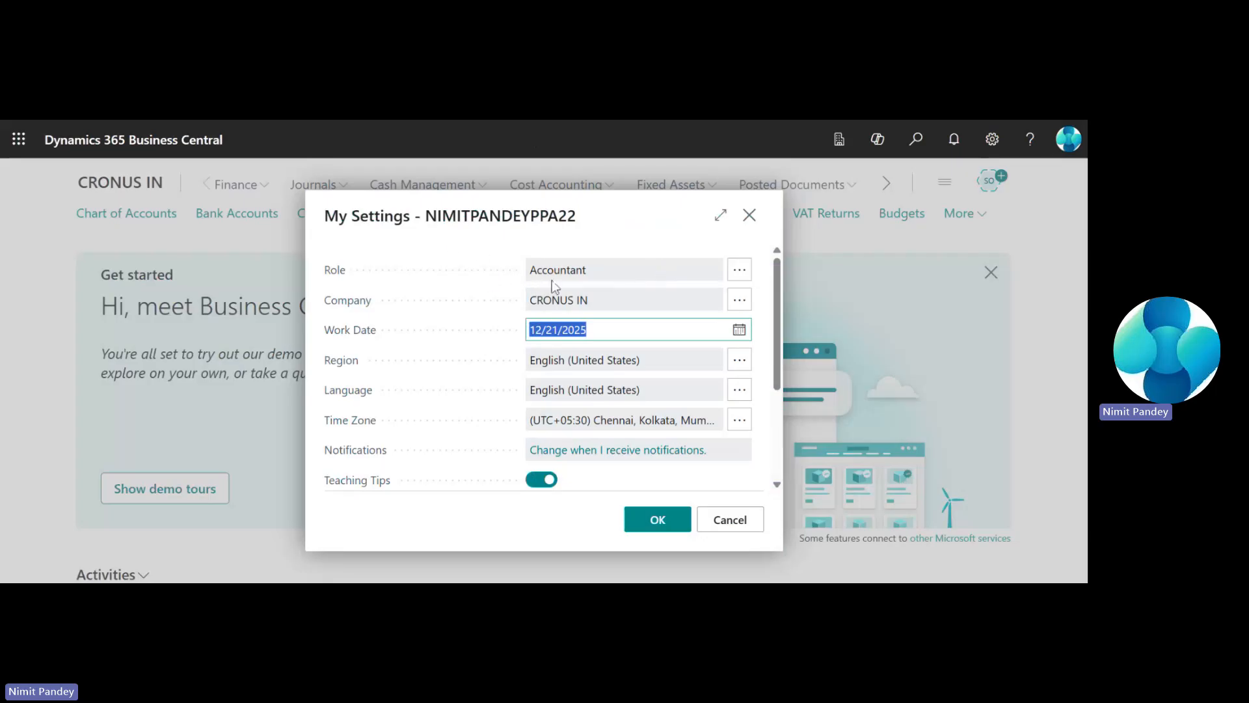
click(743, 275)
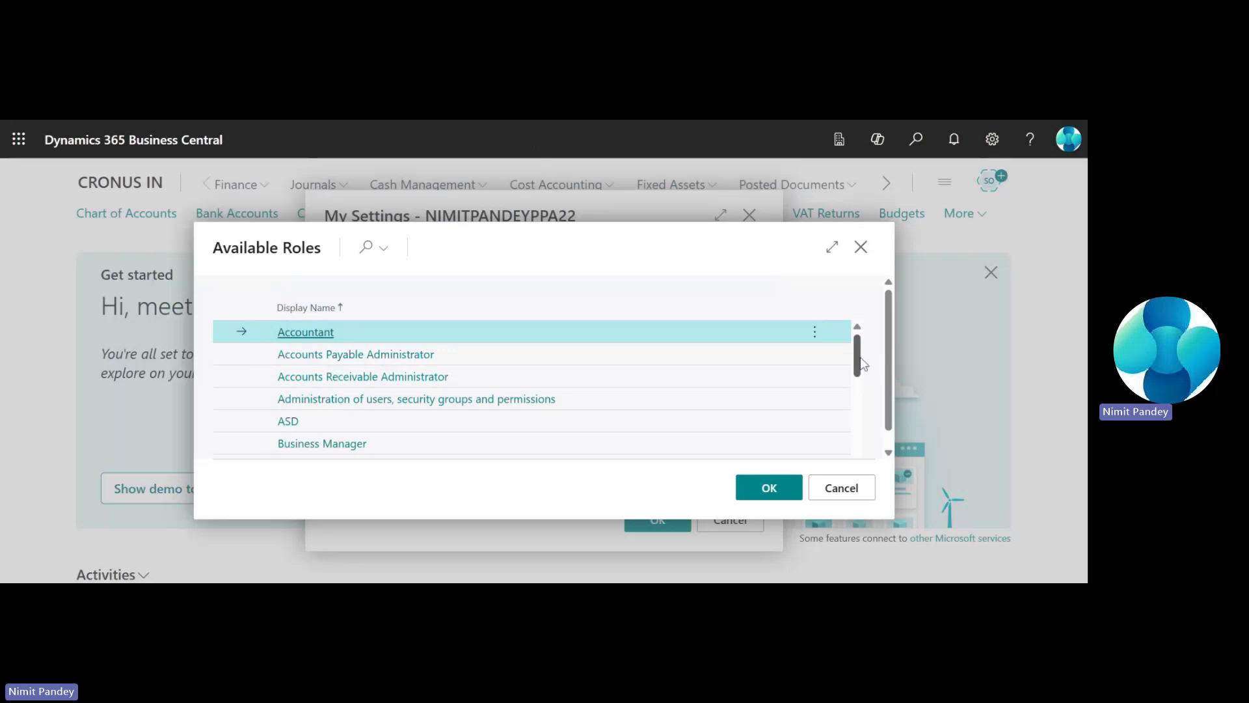
scroll(875, 381, down, 3)
scroll(869, 407, down, 1)
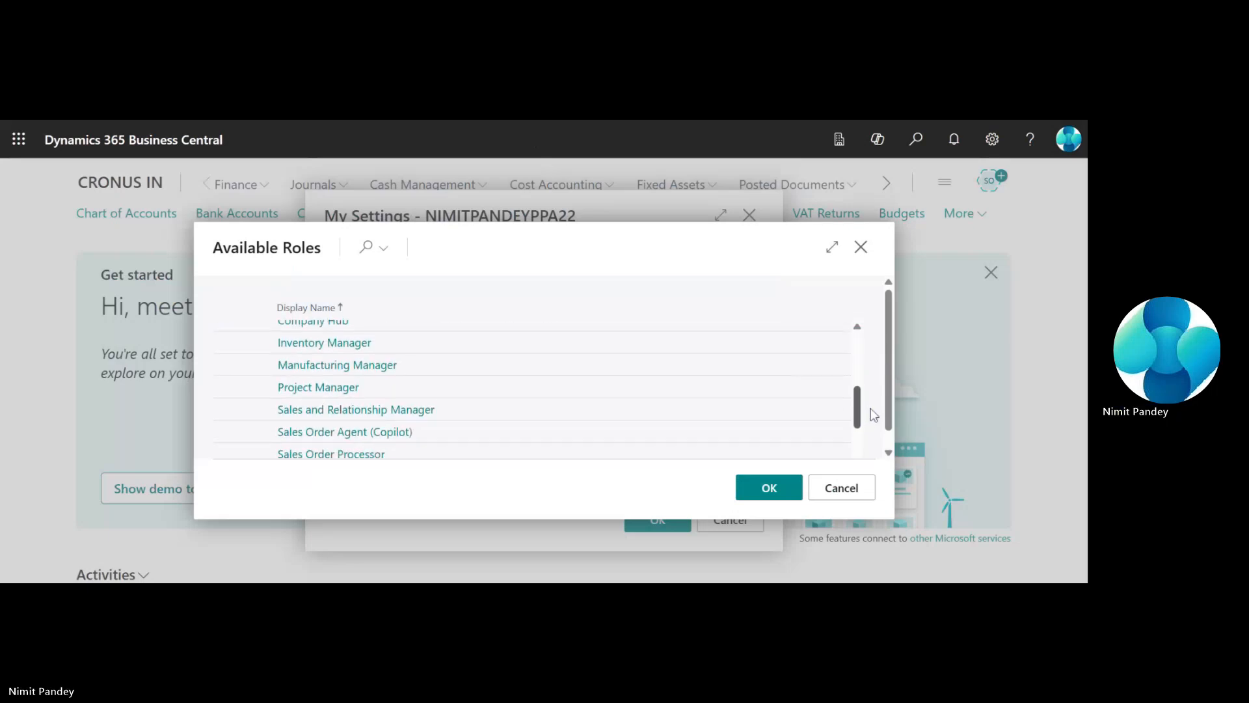
click(306, 347)
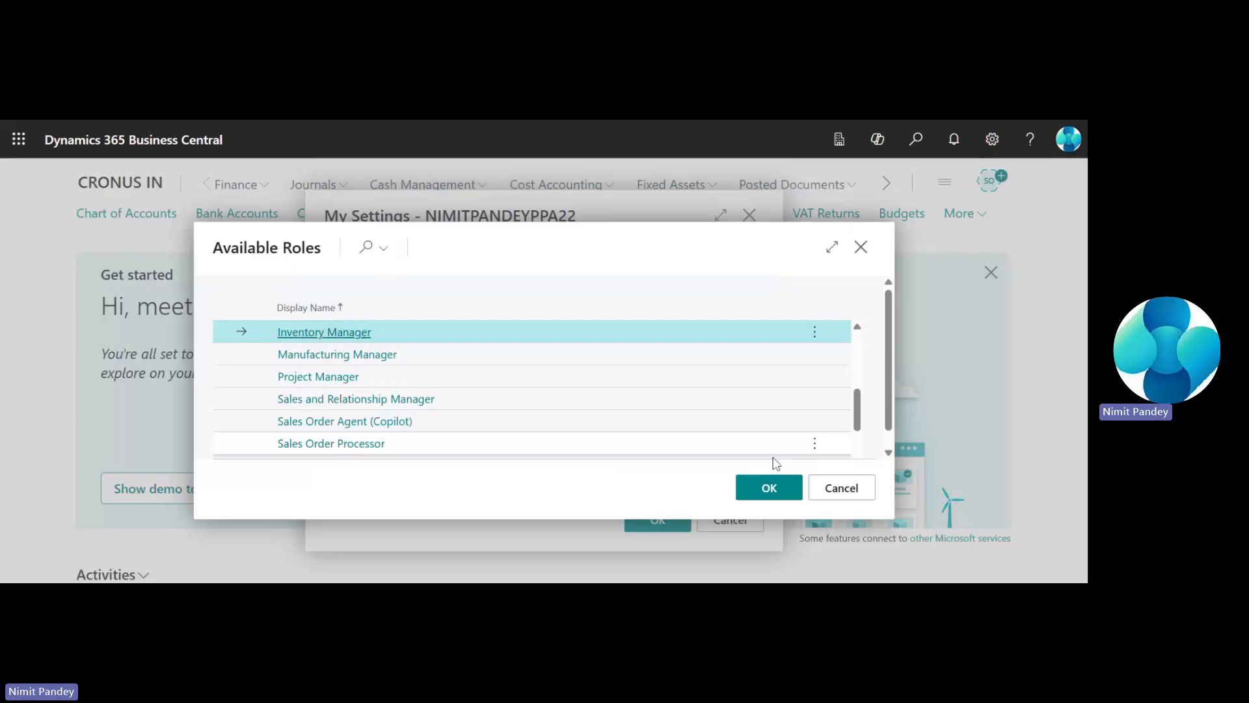
click(777, 493)
click(679, 519)
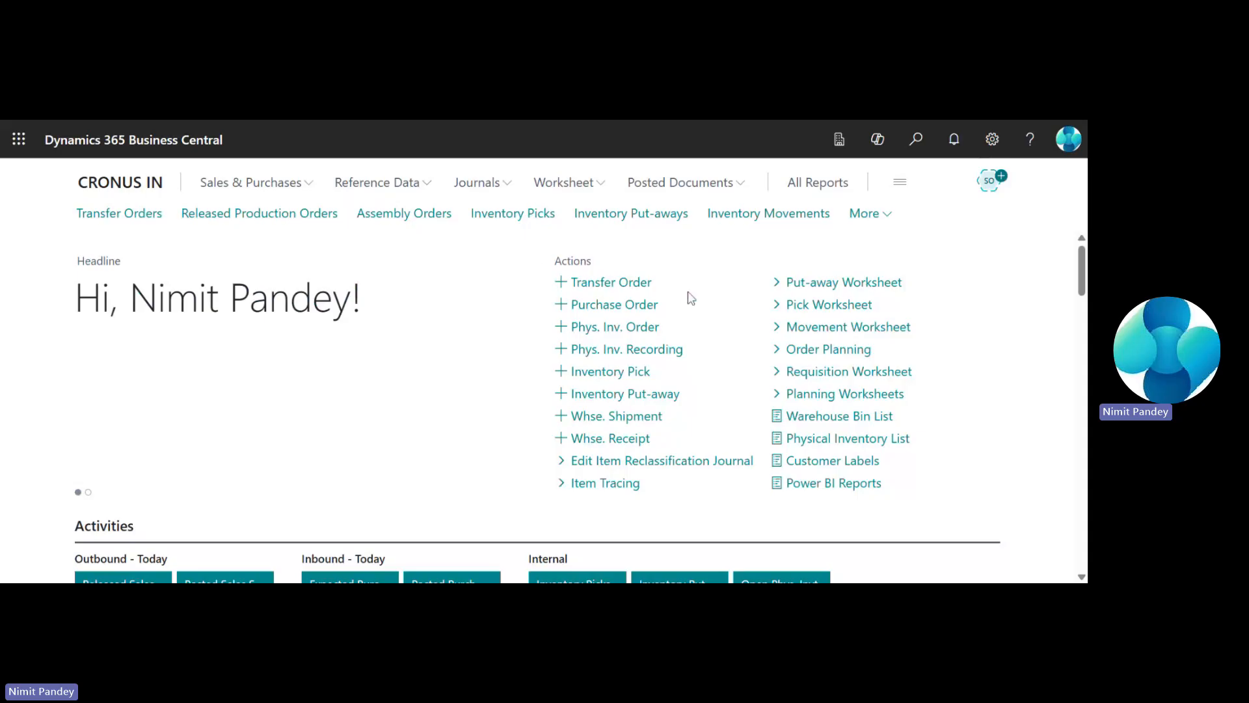
Step: Personalize the Inventory Manager home page by hiding the Headline part, and finish personalizing
click(993, 142)
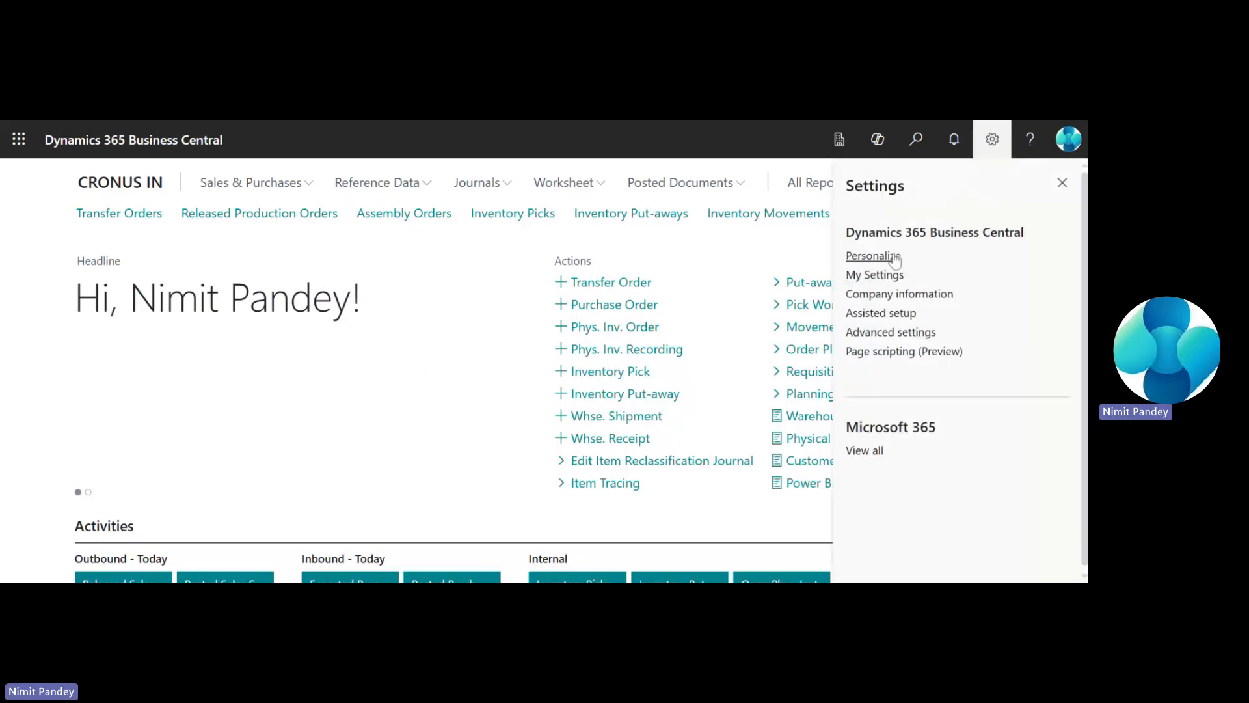
click(898, 254)
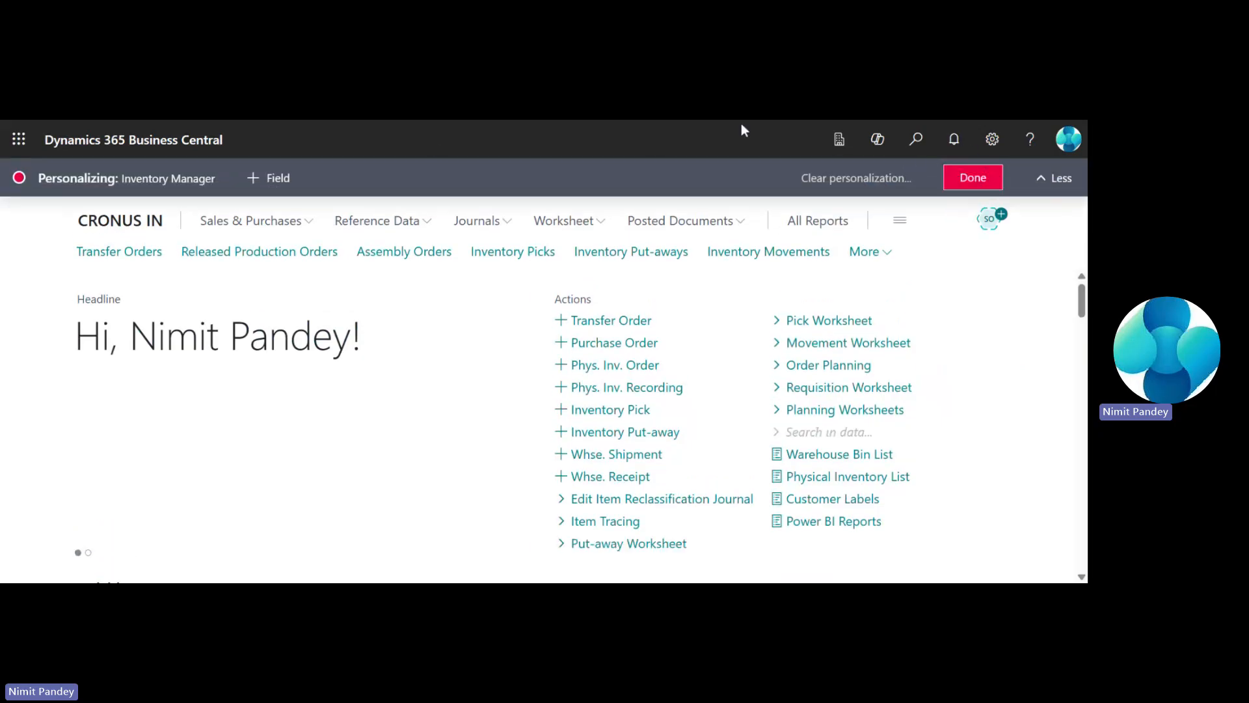
click(498, 299)
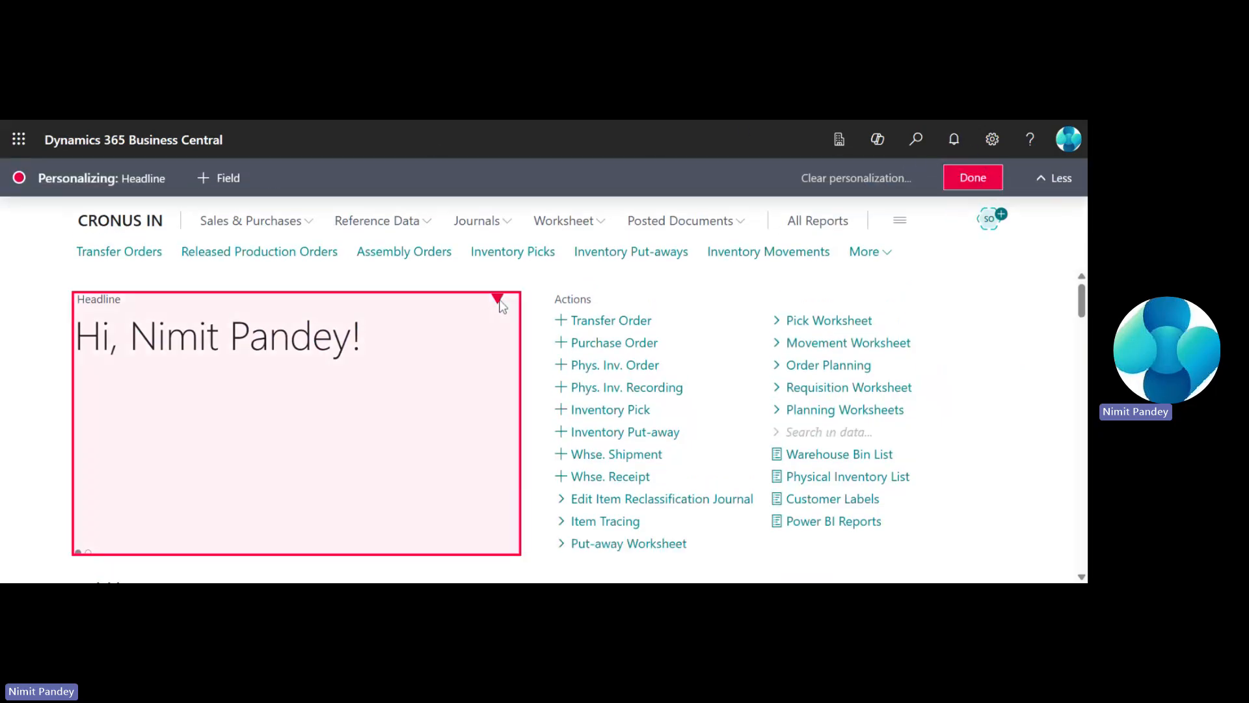
click(519, 350)
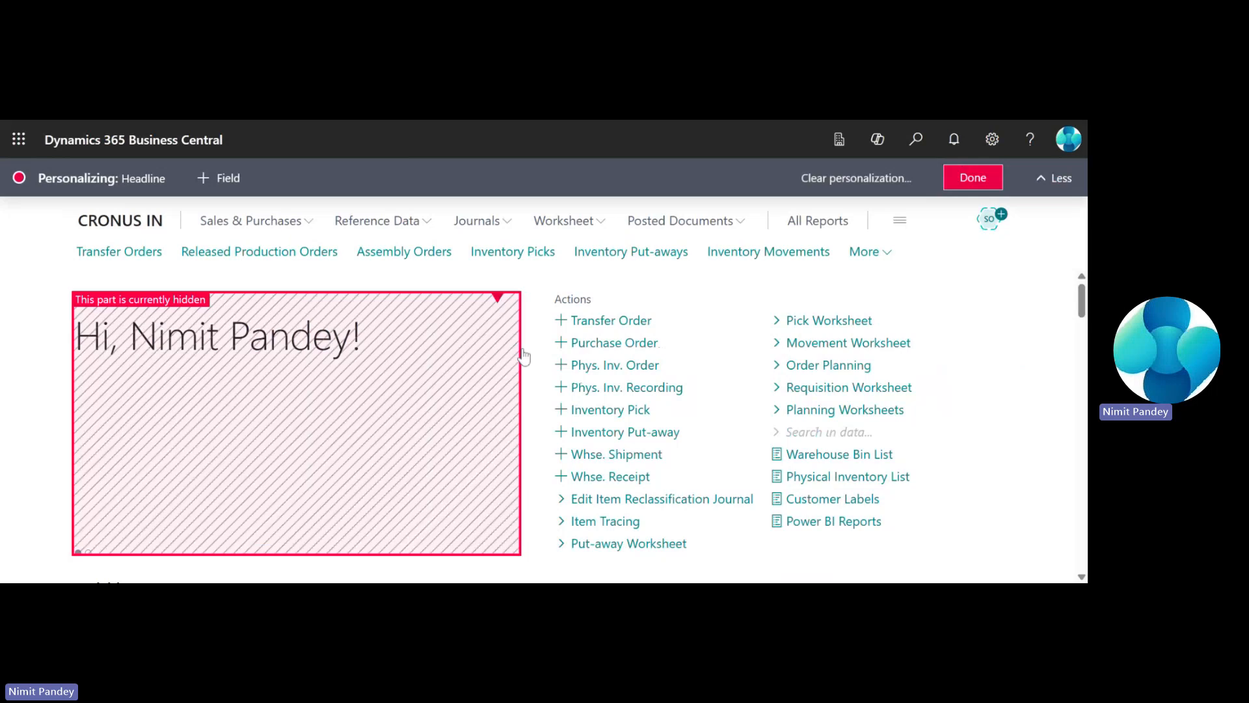
click(984, 182)
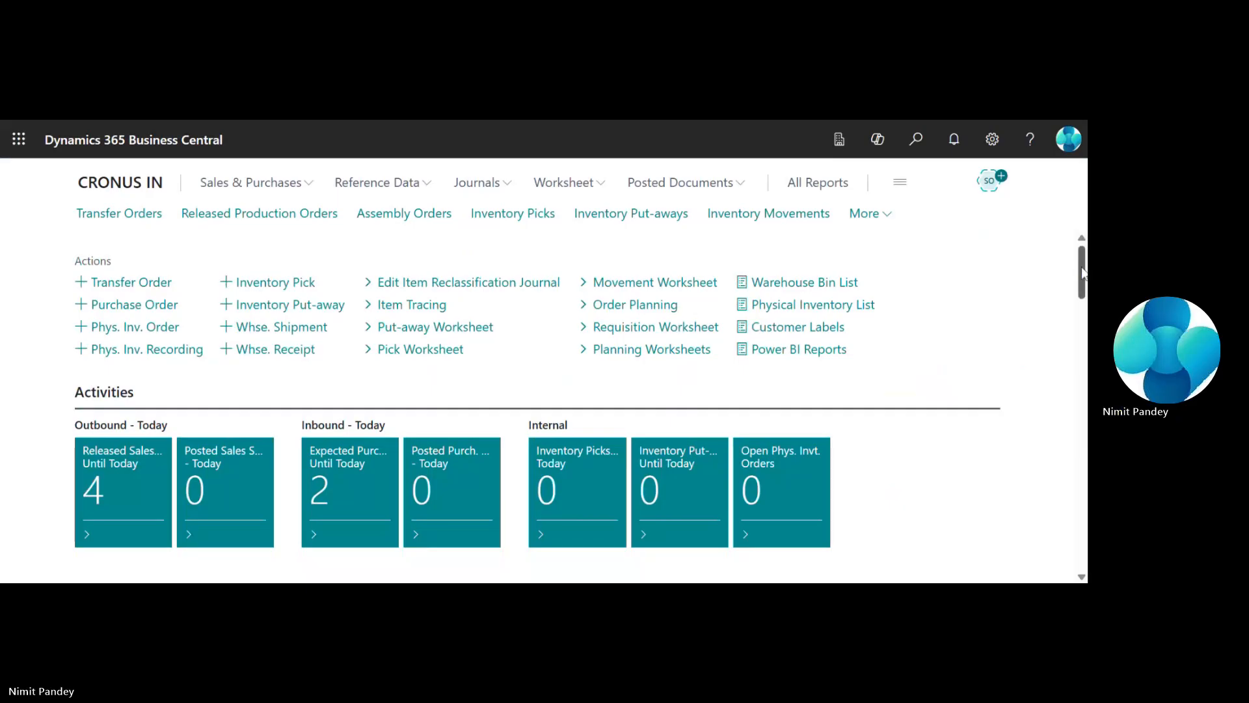
Step: Search the application for purchase order pages, then close the search without opening one
mouse_move(1082, 263)
mouse_down()
mouse_move(1073, 414)
mouse_move(1078, 247)
mouse_up()
click(911, 139)
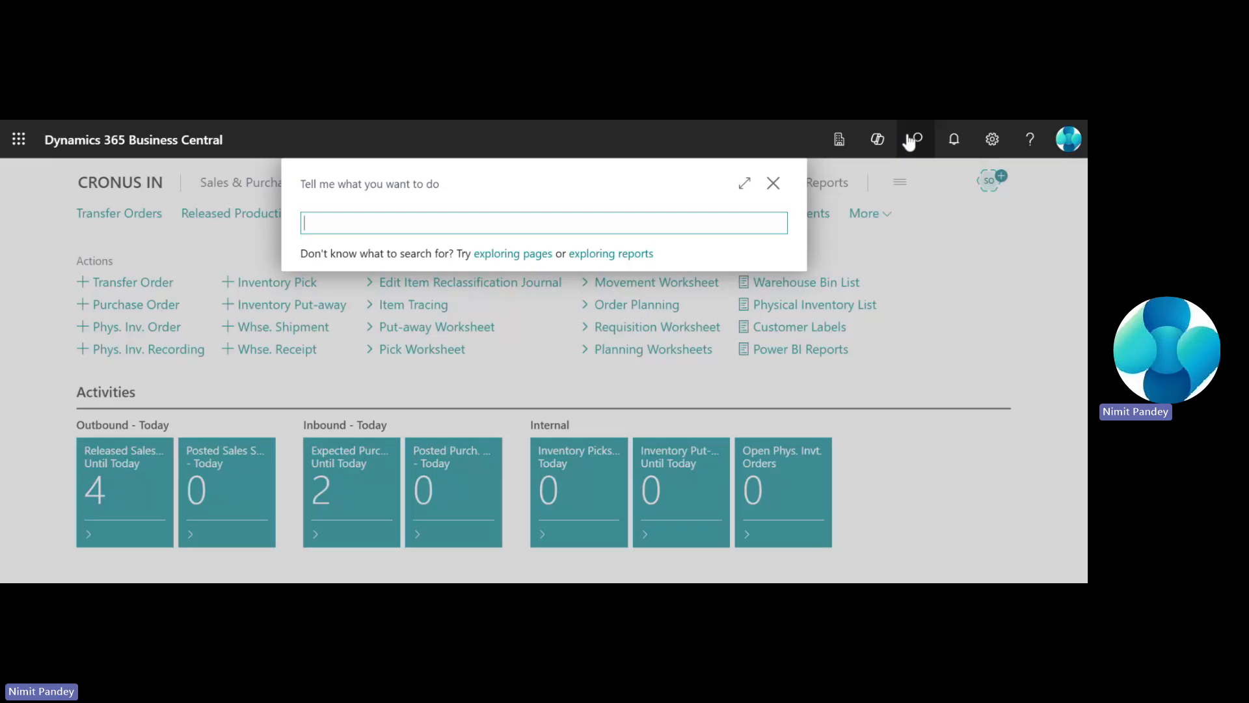
text(purchase orde)
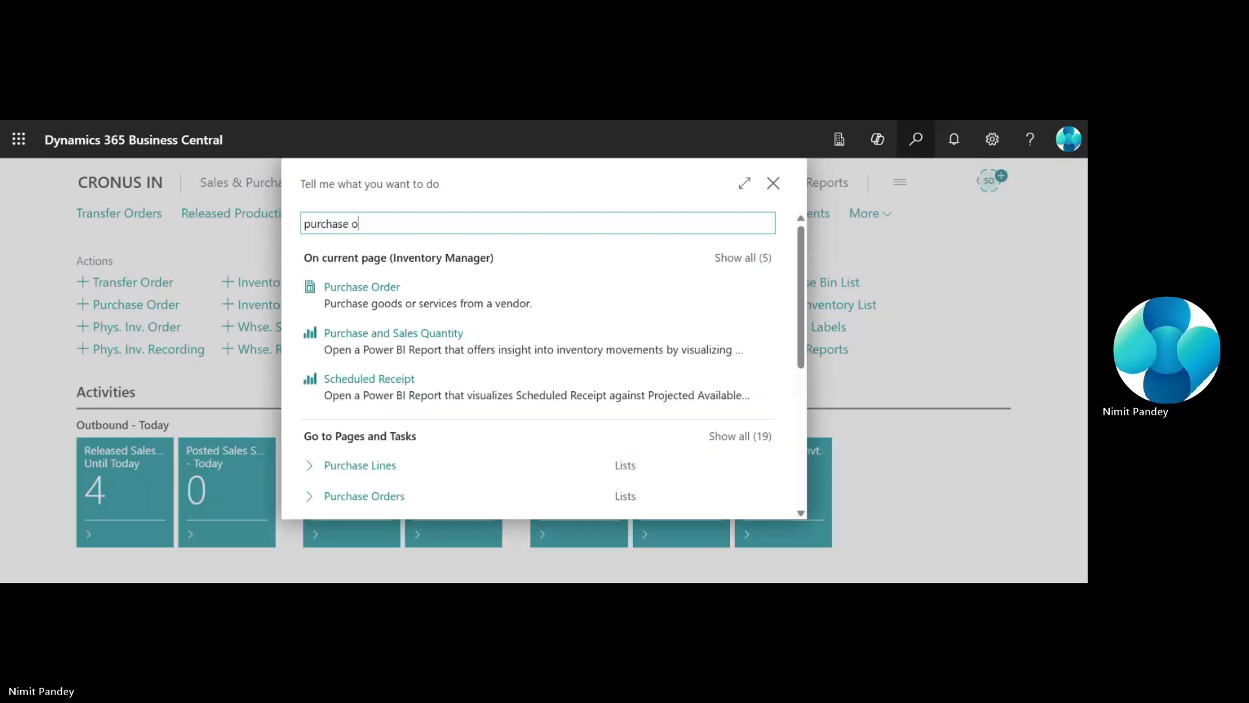
click(772, 185)
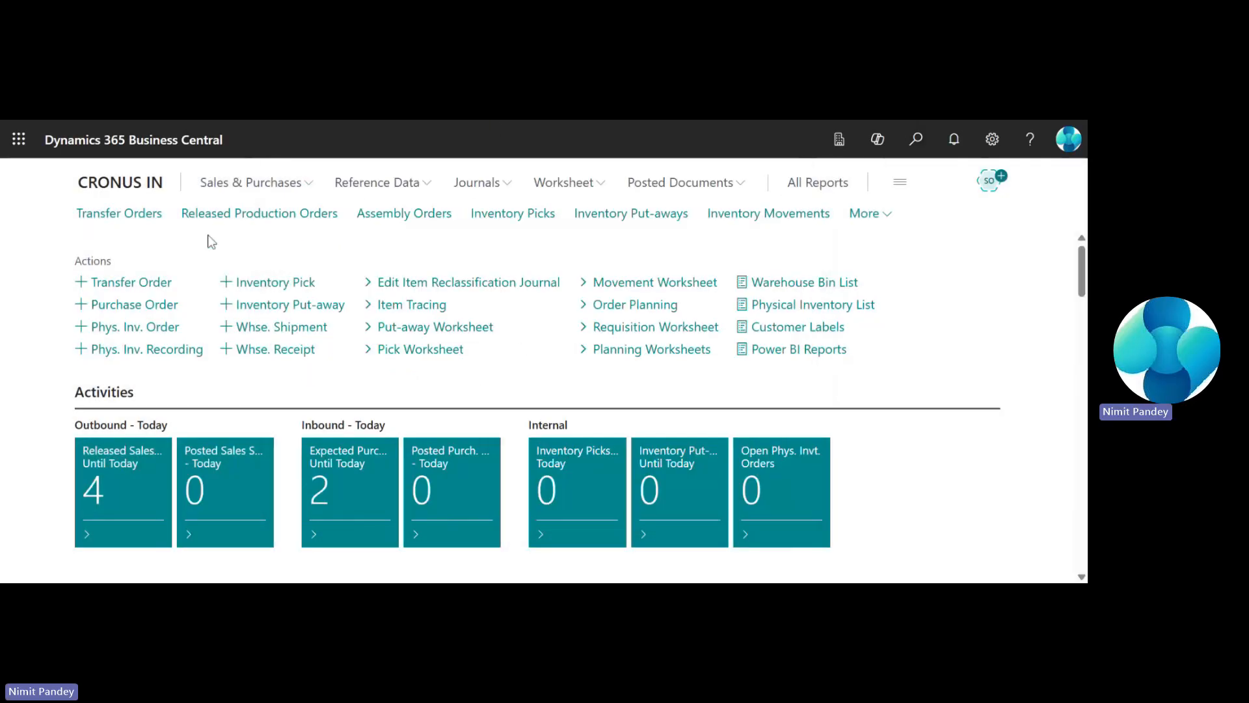
Step: Examine the pages listed under Sales & Purchases, Reference Data, Journals, Worksheet and Posted Documents
click(310, 183)
click(423, 183)
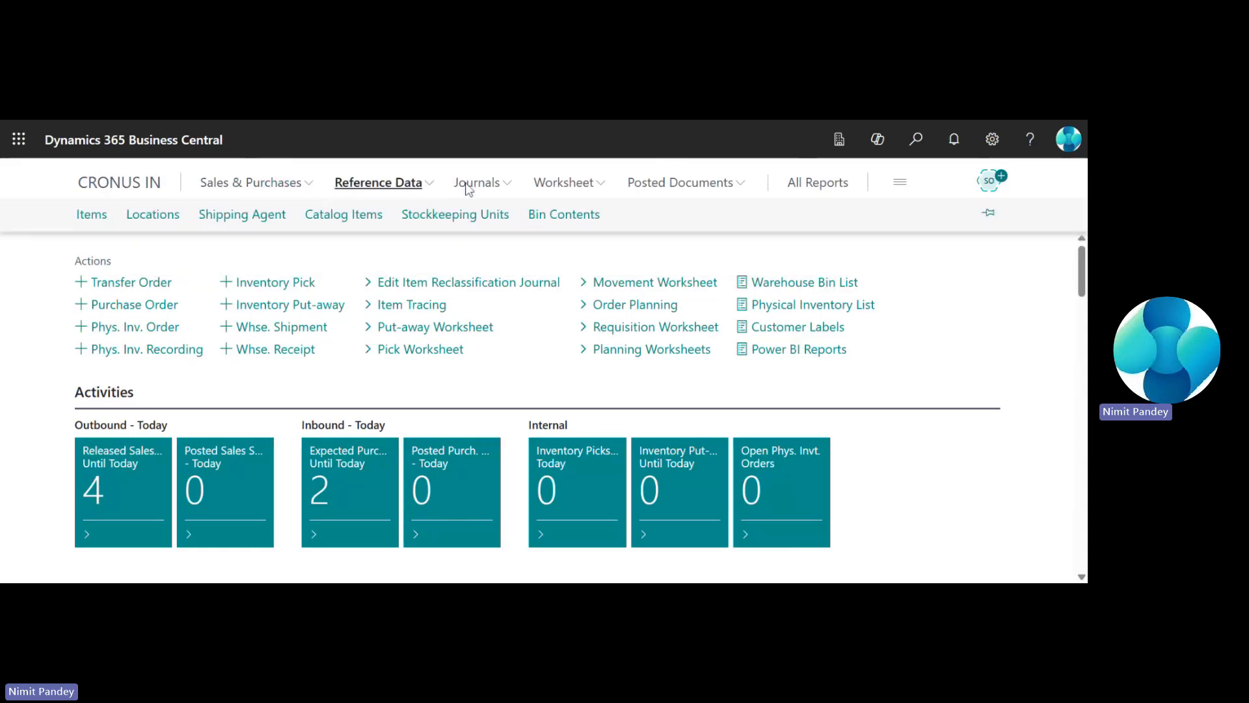
click(506, 184)
click(603, 185)
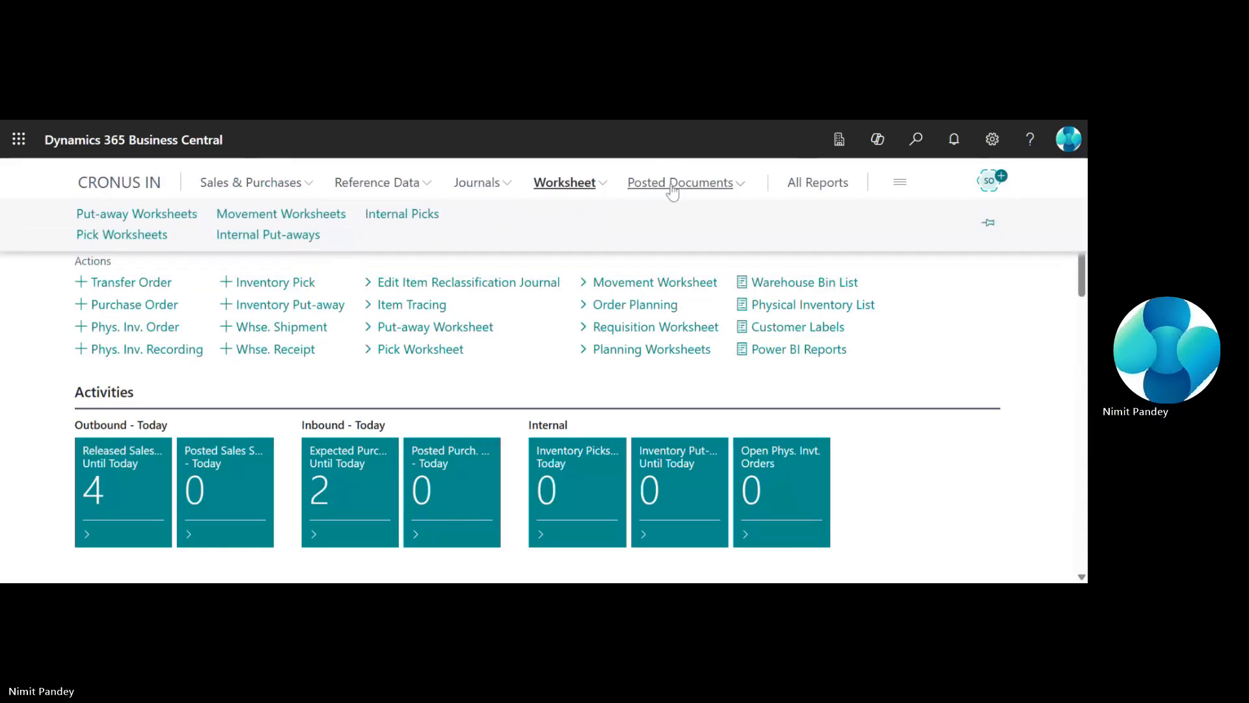
click(744, 190)
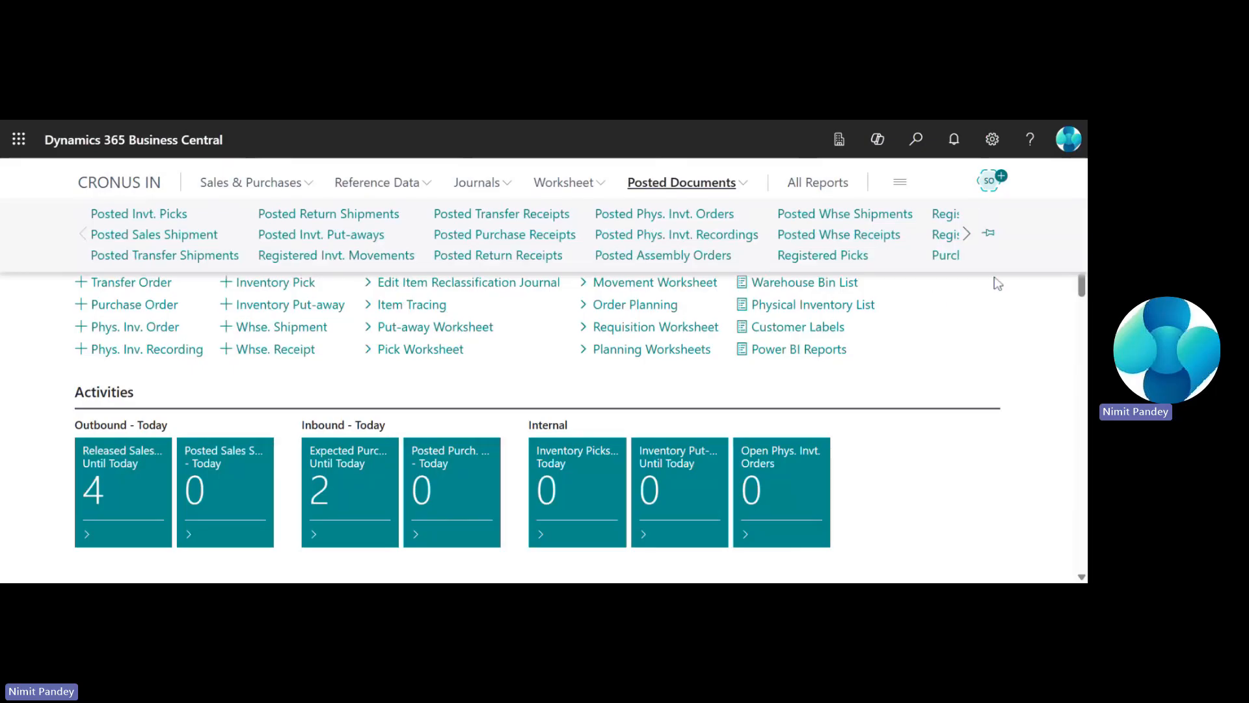
click(925, 144)
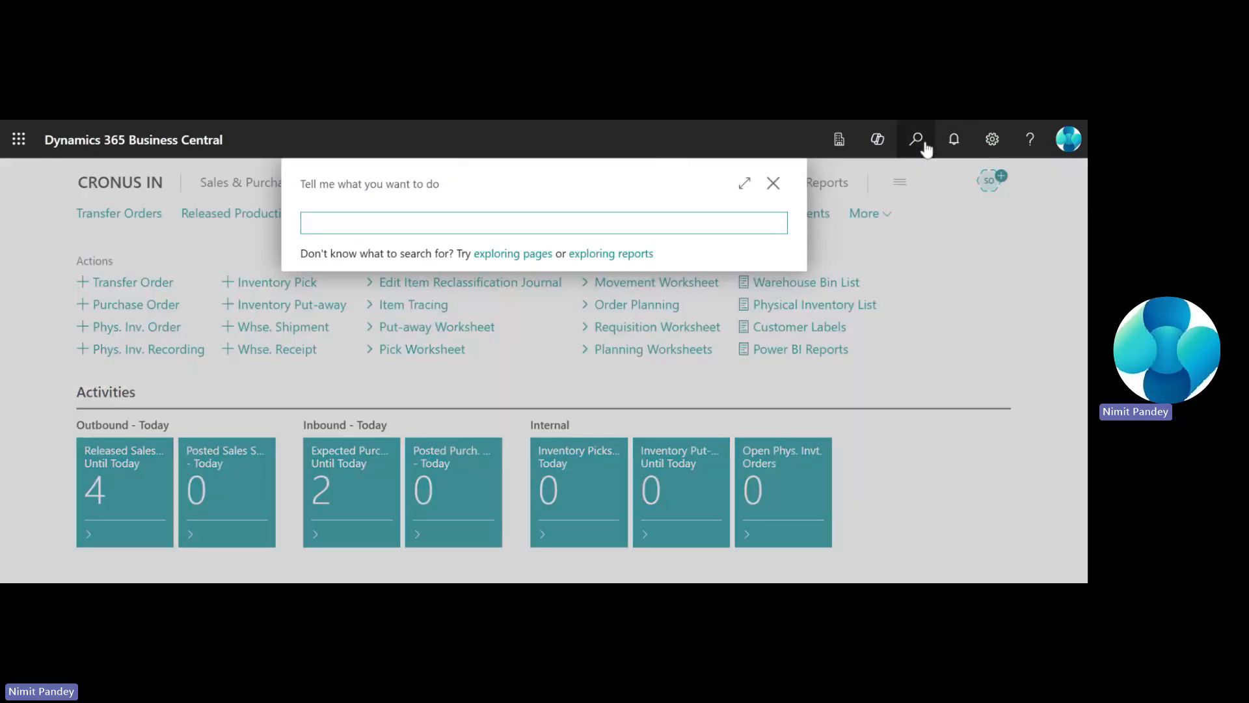
click(774, 183)
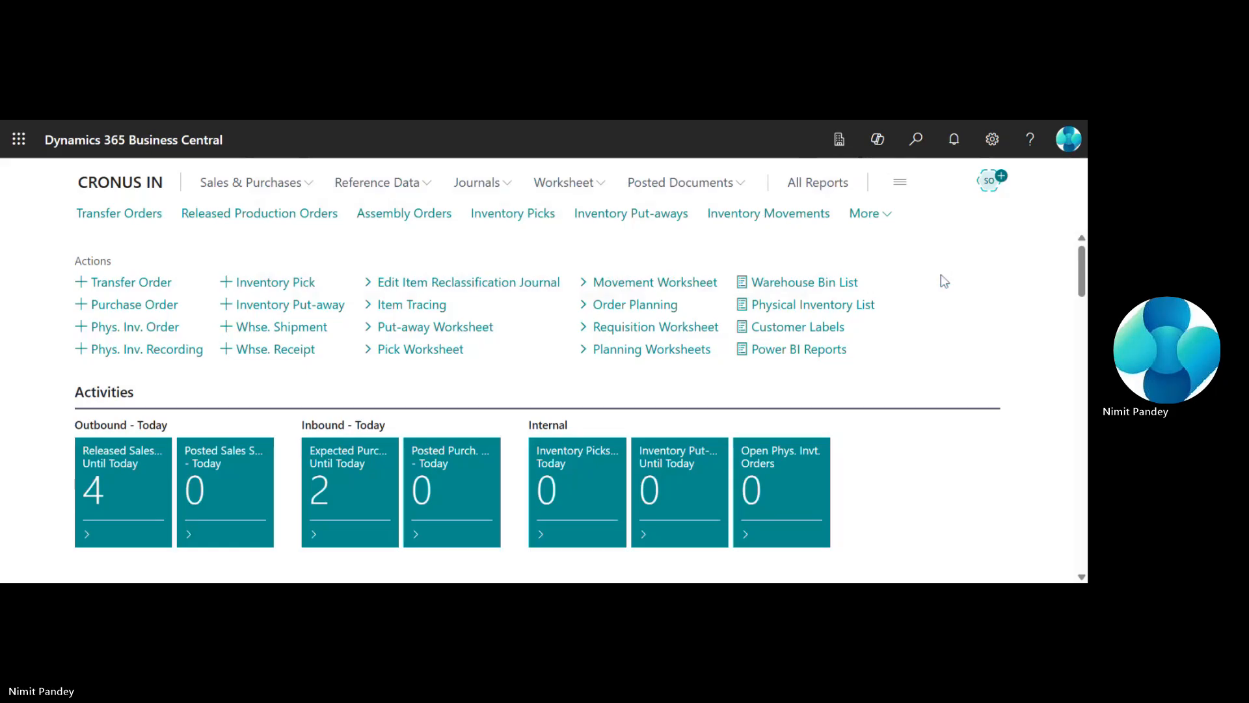
click(922, 149)
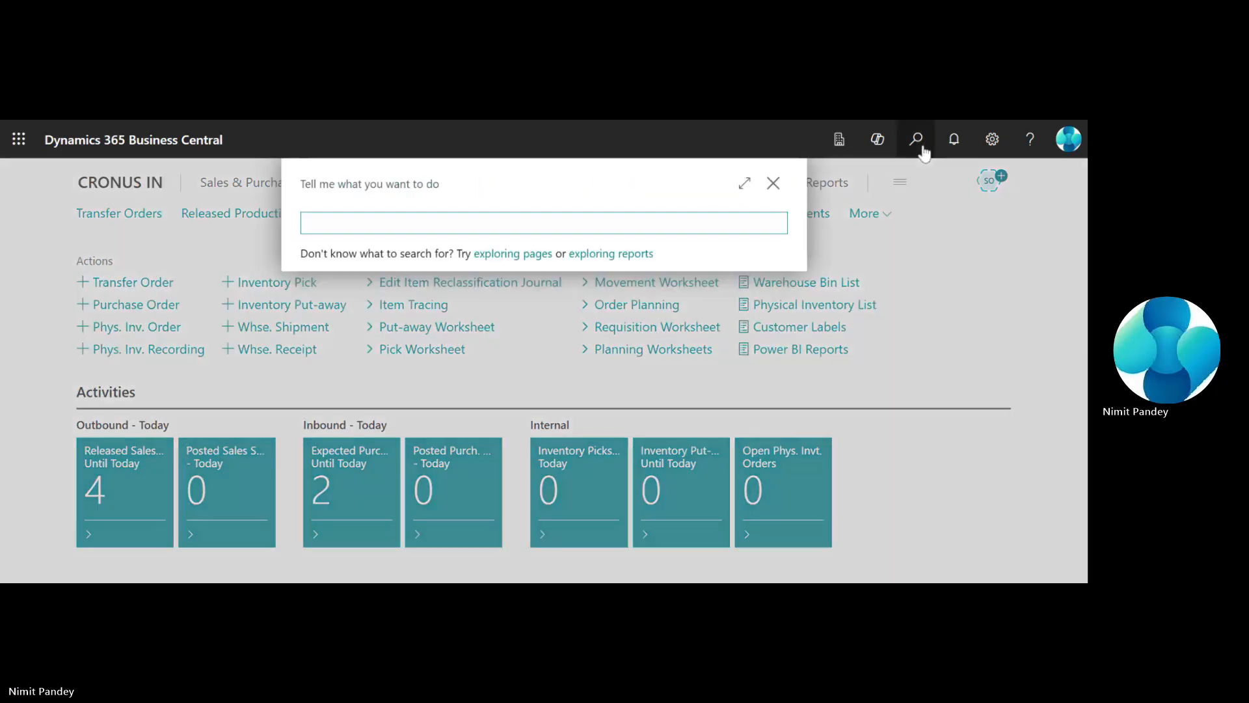
click(774, 184)
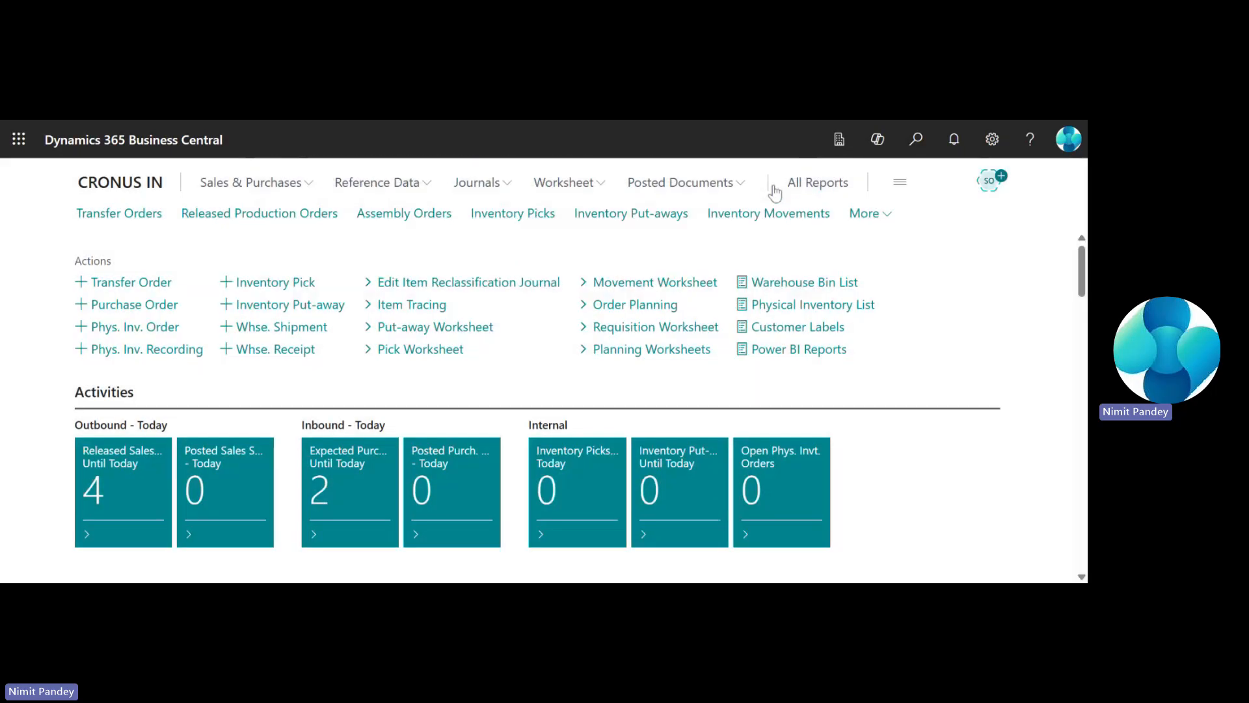
Step: Search for "items" and open the Items list page
click(917, 140)
text(items)
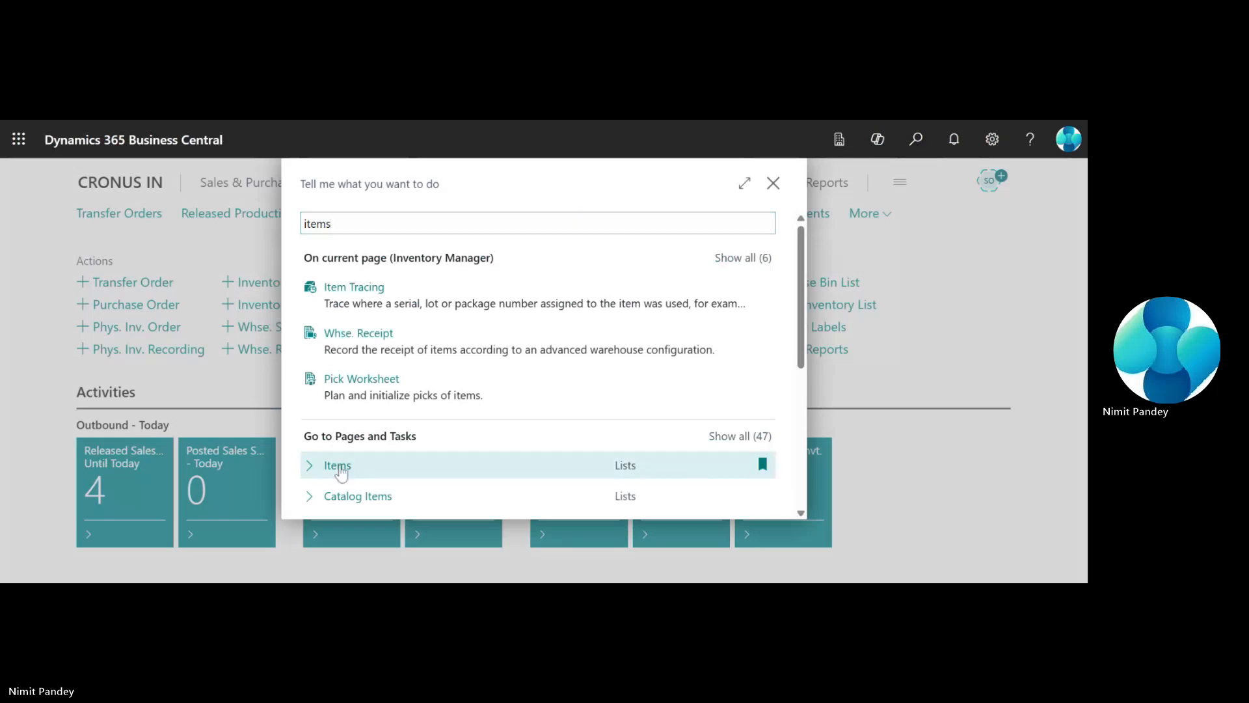
click(500, 458)
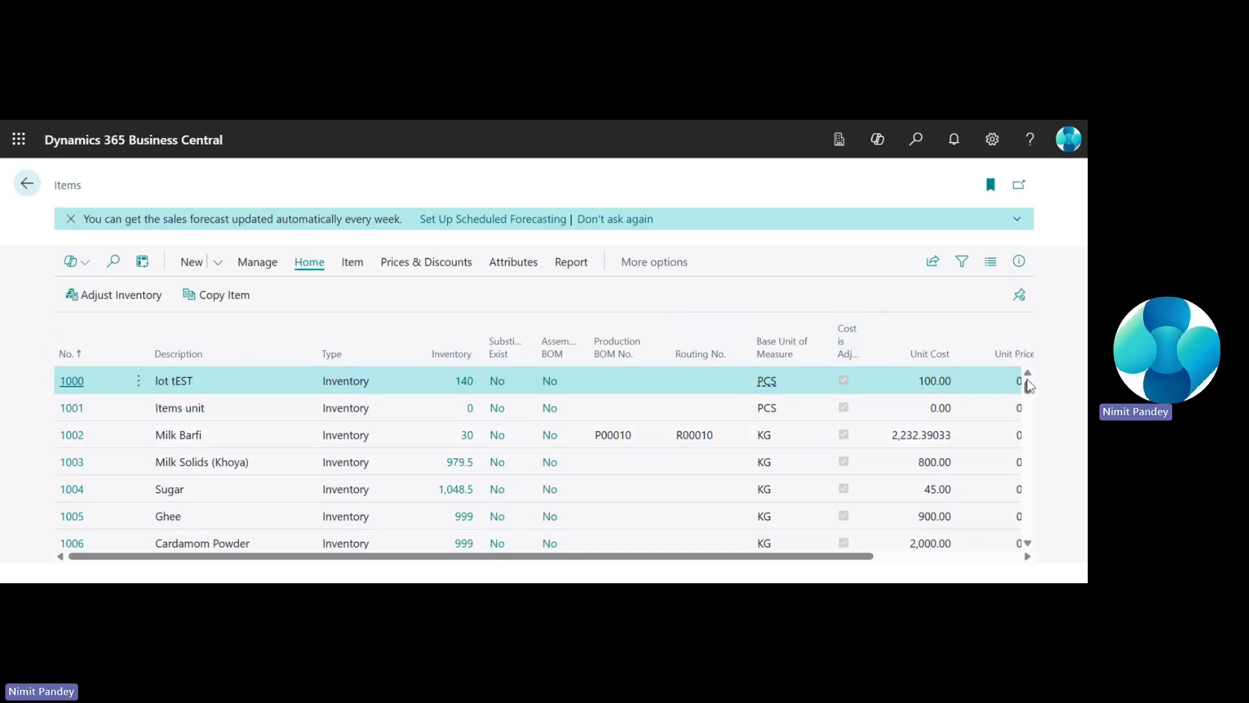
Step: Examine the Items list in analysis mode, including its column and value fields, then return to the home page
click(142, 262)
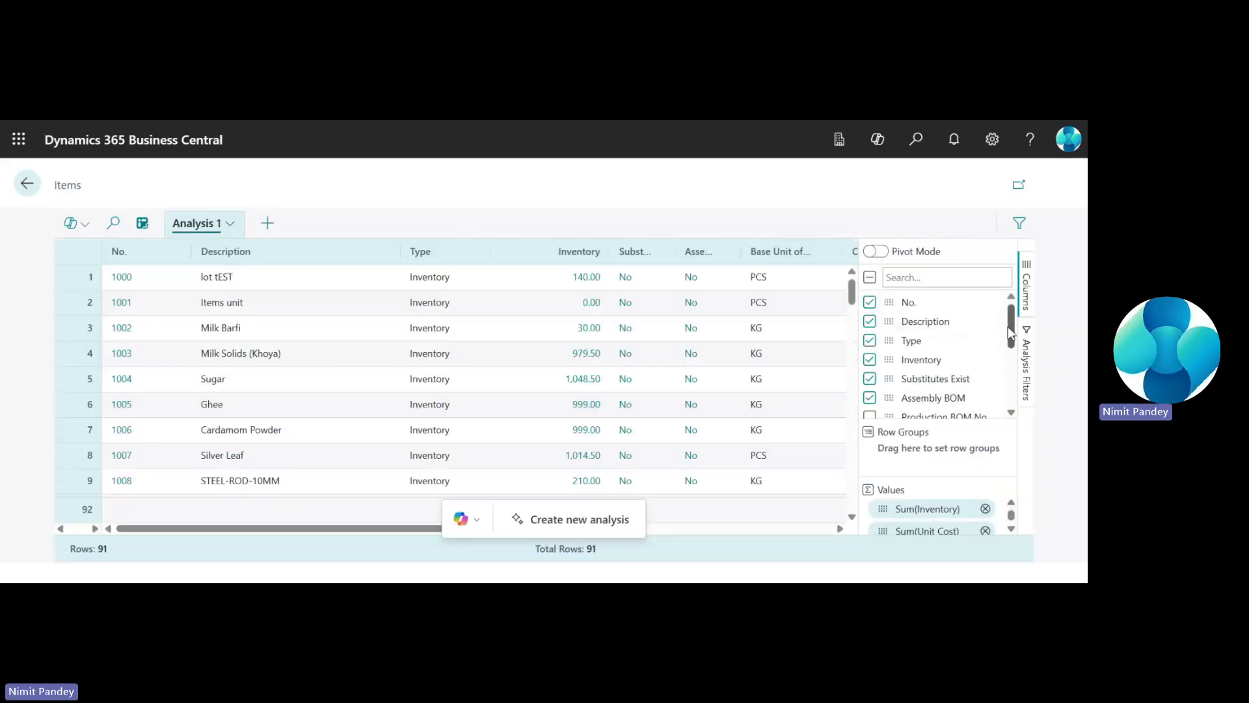
drag(1008, 328, 1008, 293)
mouse_move(978, 476)
mouse_down()
mouse_move(965, 445)
mouse_move(963, 493)
mouse_up()
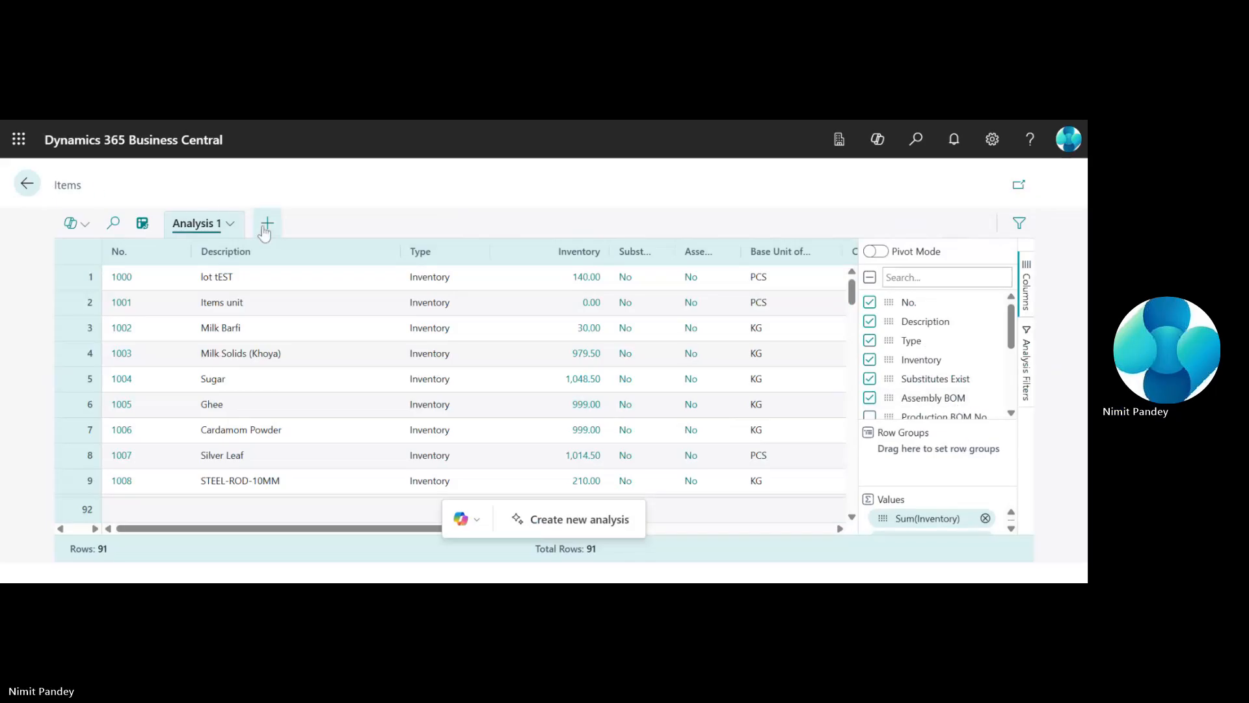
click(27, 191)
click(28, 191)
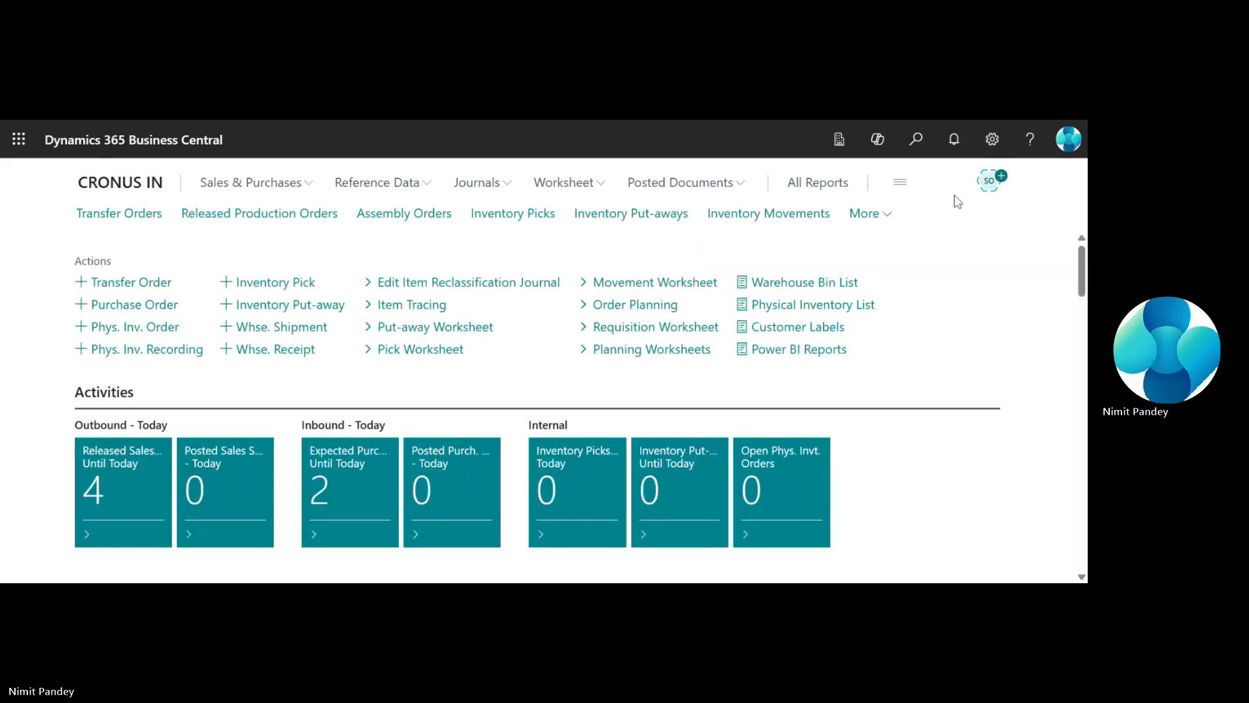
Step: Change the user role to Sales Order Processor in My Settings and apply it
click(993, 143)
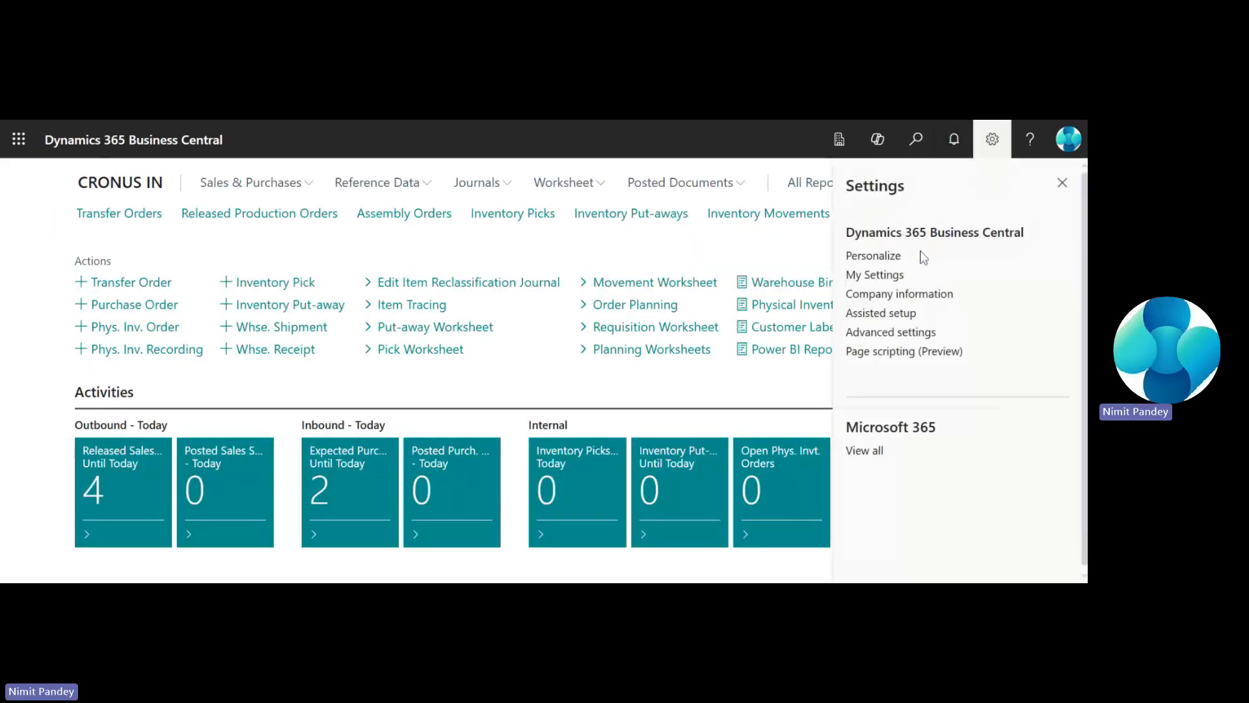
click(904, 277)
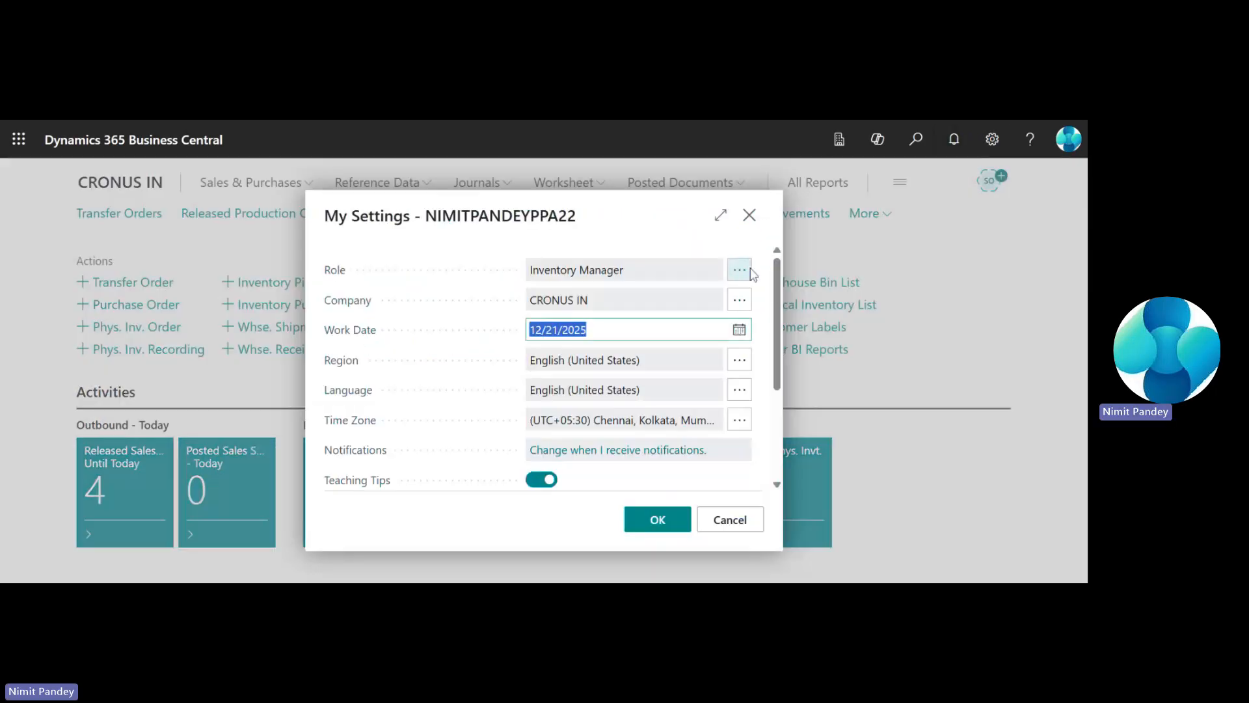
click(741, 272)
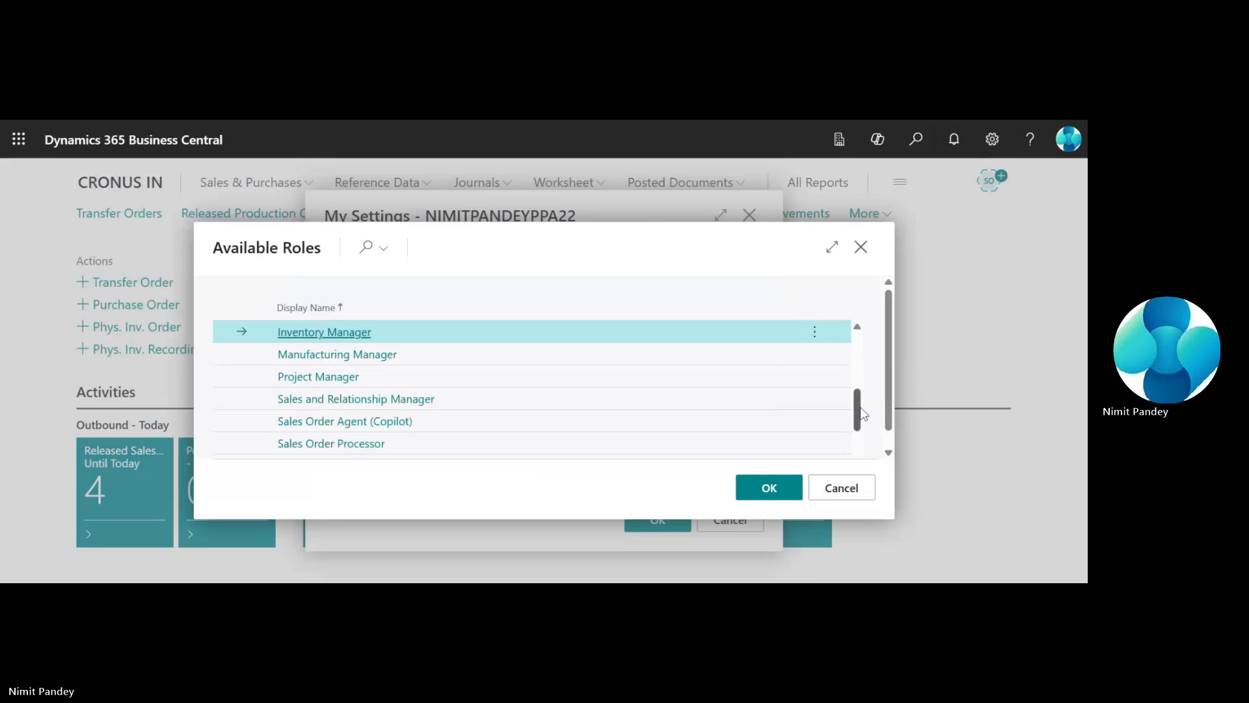
drag(853, 412, 858, 430)
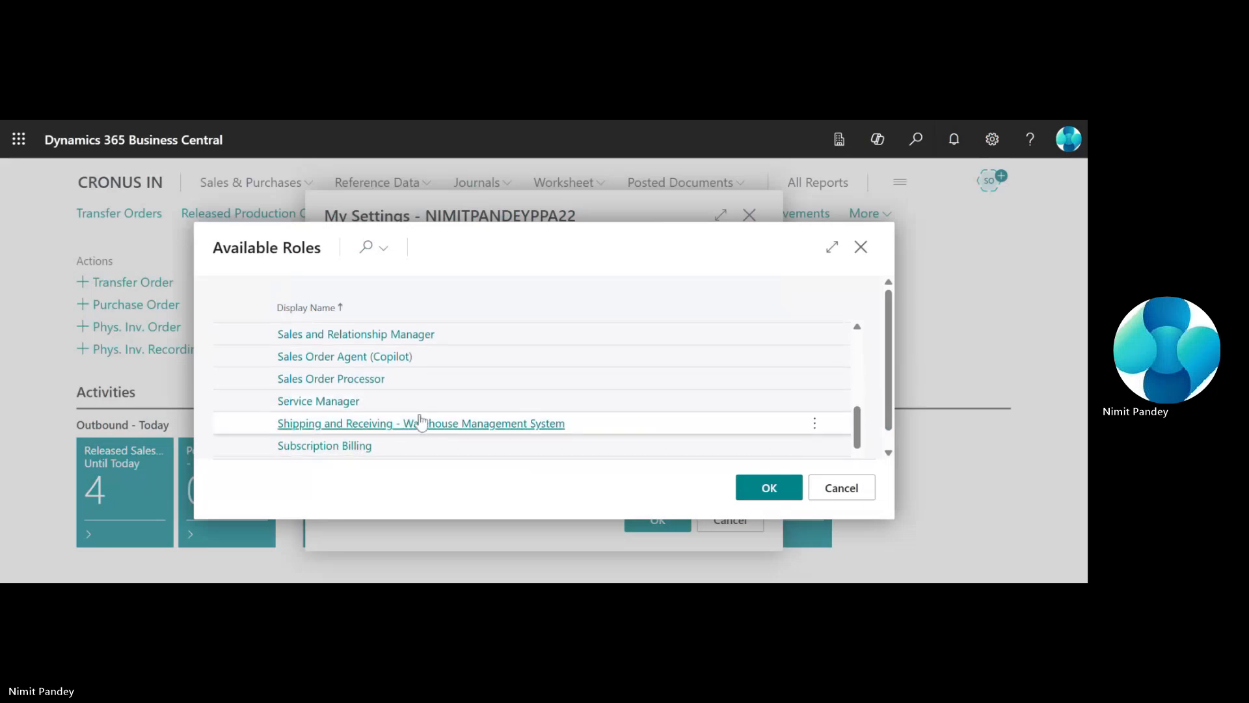
click(384, 381)
click(371, 381)
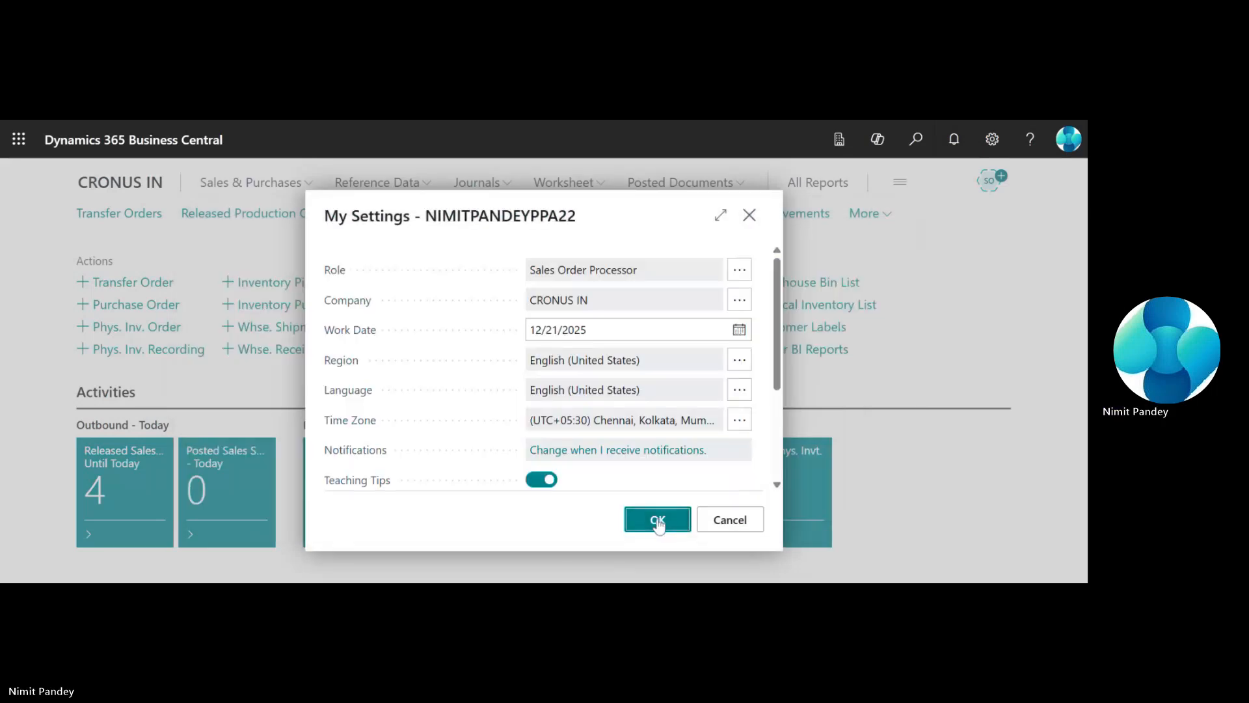
click(657, 520)
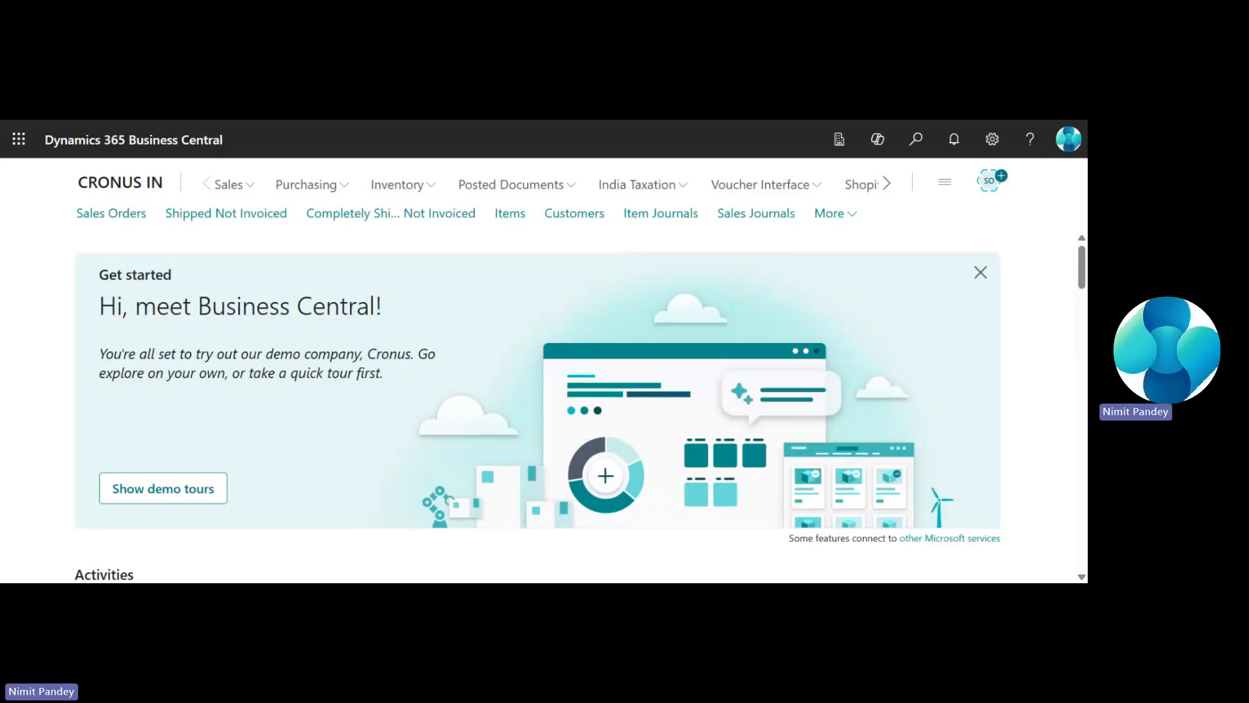
Step: Examine the pages listed under Inventory, Purchasing, Sales and India Taxation for the Sales Order Processor role
click(435, 189)
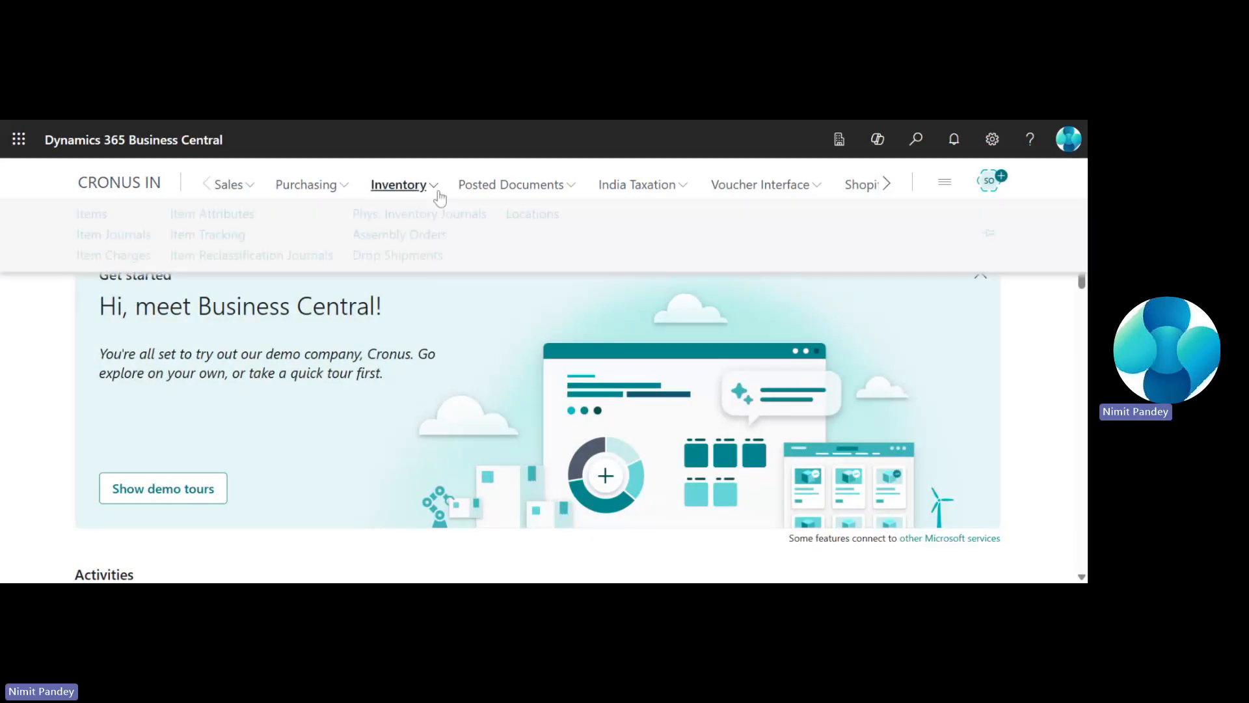
click(343, 188)
click(254, 189)
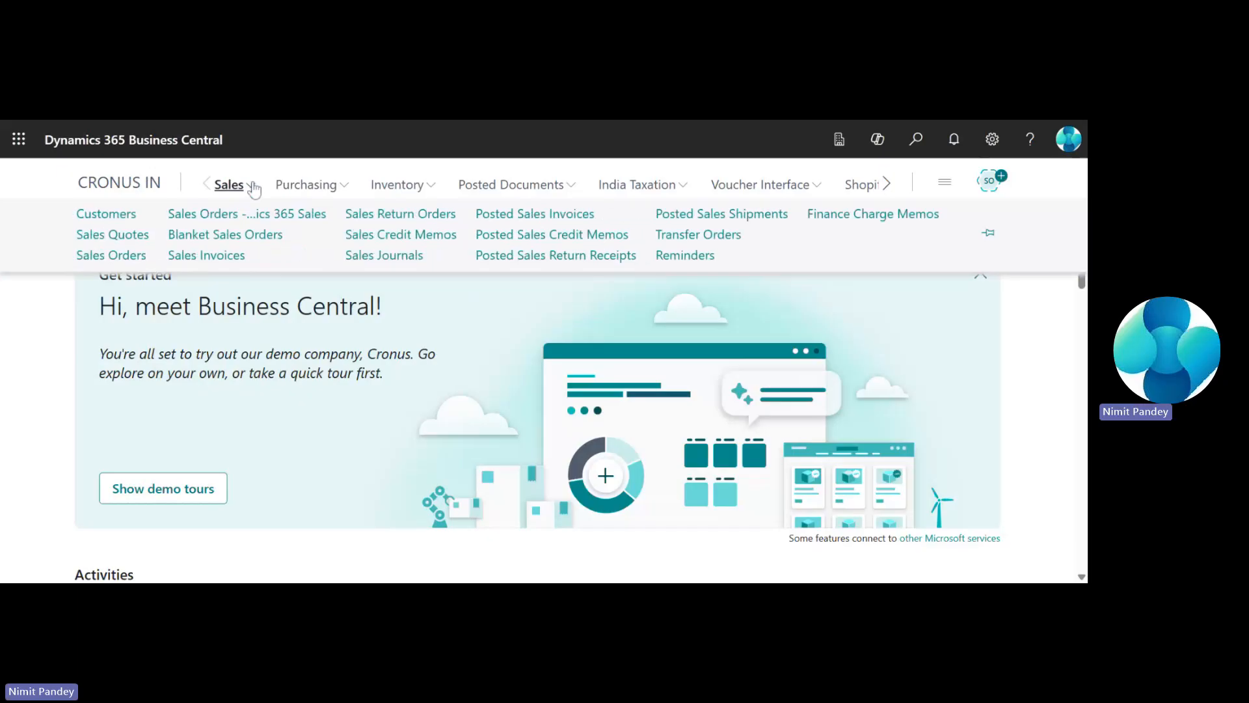
click(687, 195)
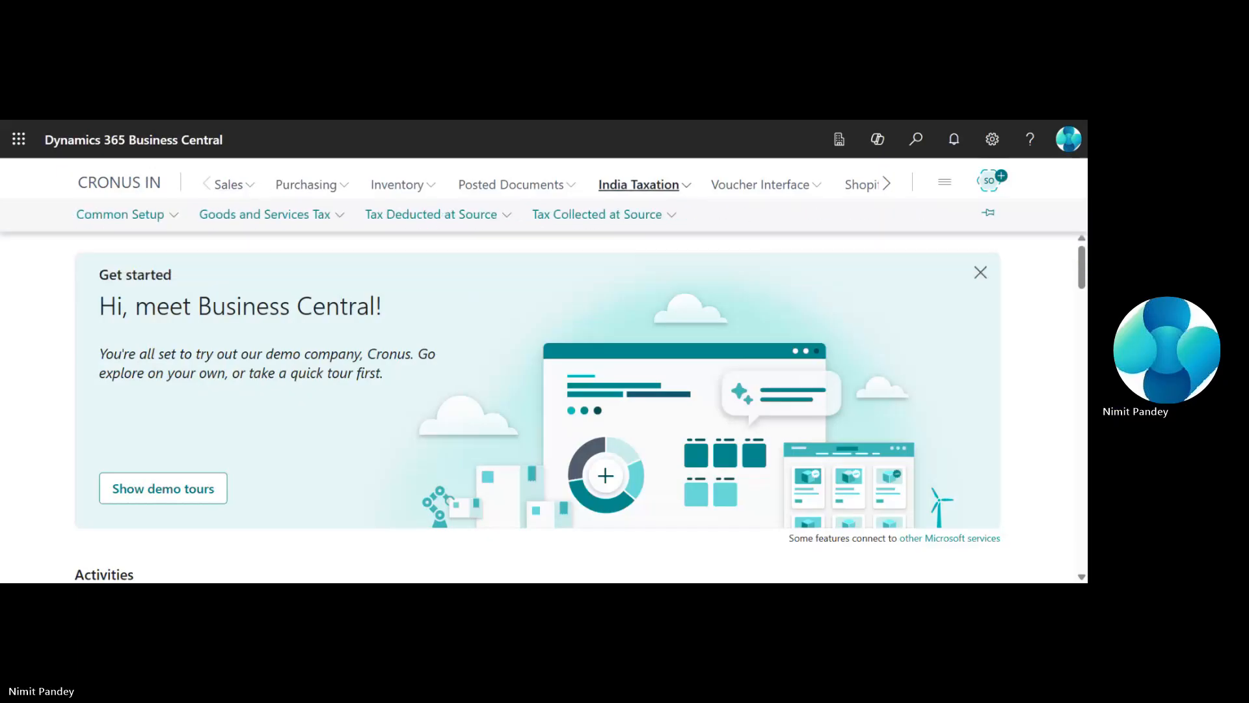
Step: Dismiss the Get started banner and examine the home page's headline, actions and activity tiles, including Self-Service and Subscription Billing
click(982, 274)
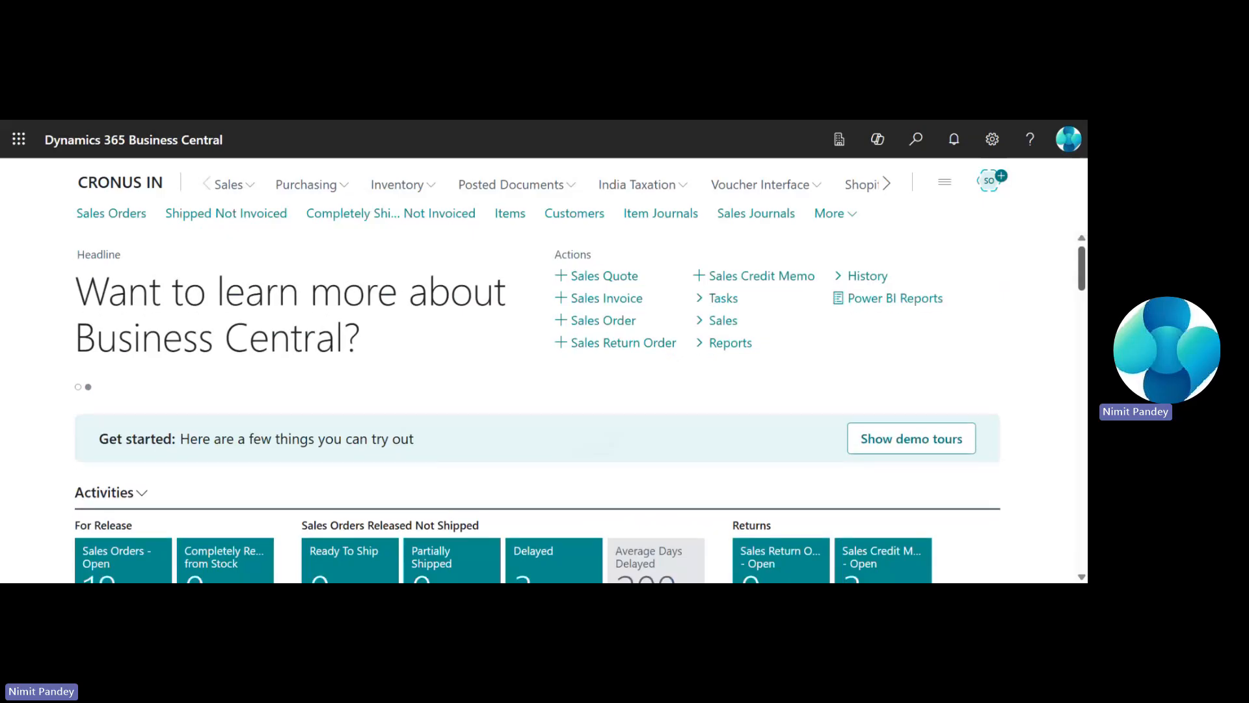
scroll(581, 407, down, 10)
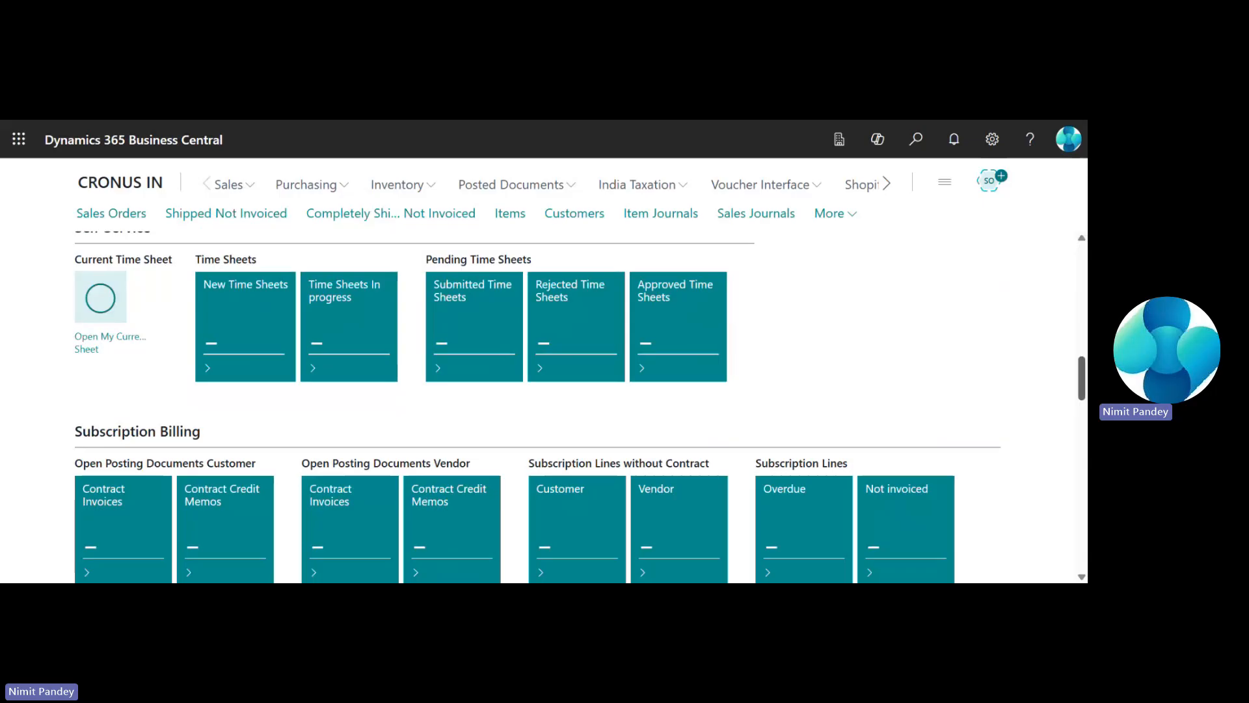
scroll(1076, 346, up, 10)
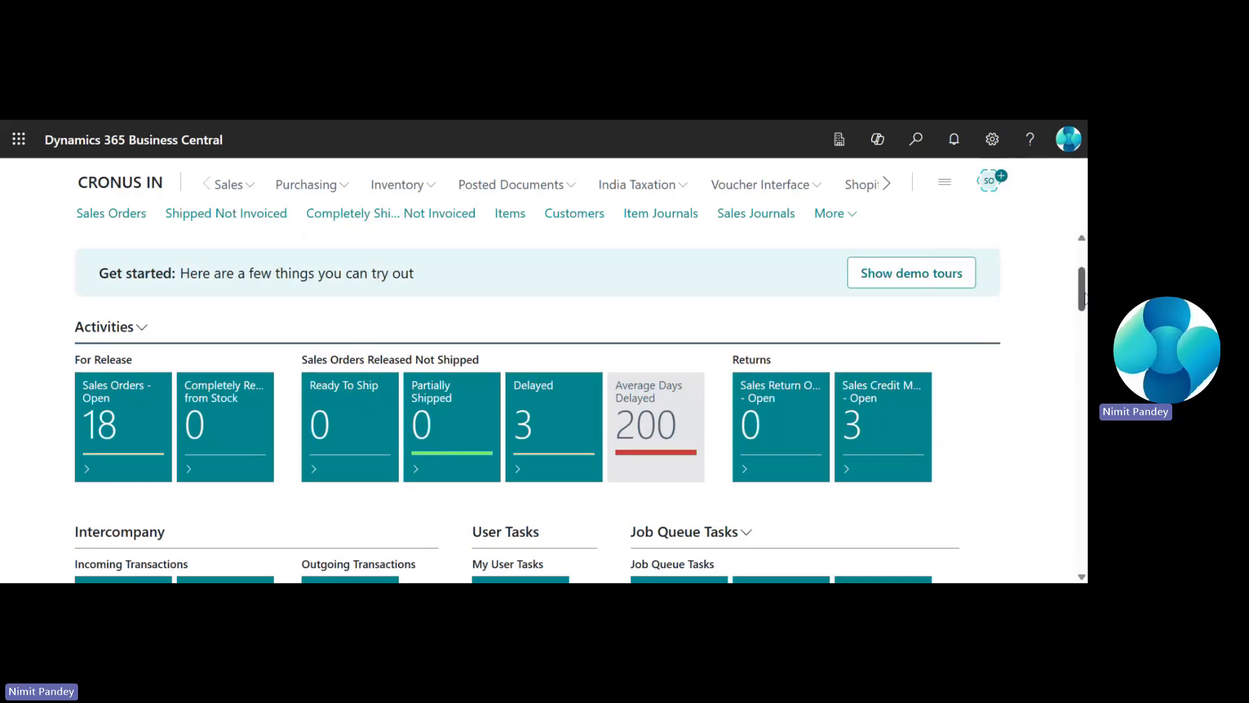
drag(1083, 296, 1058, 223)
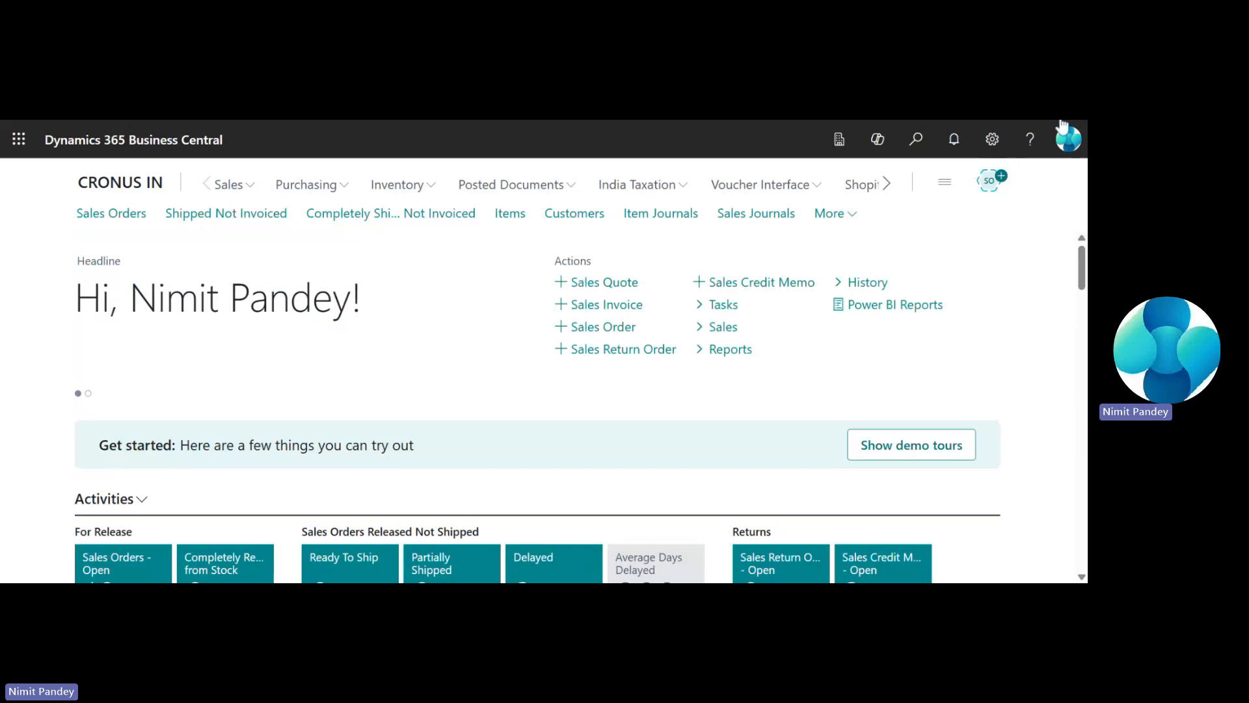